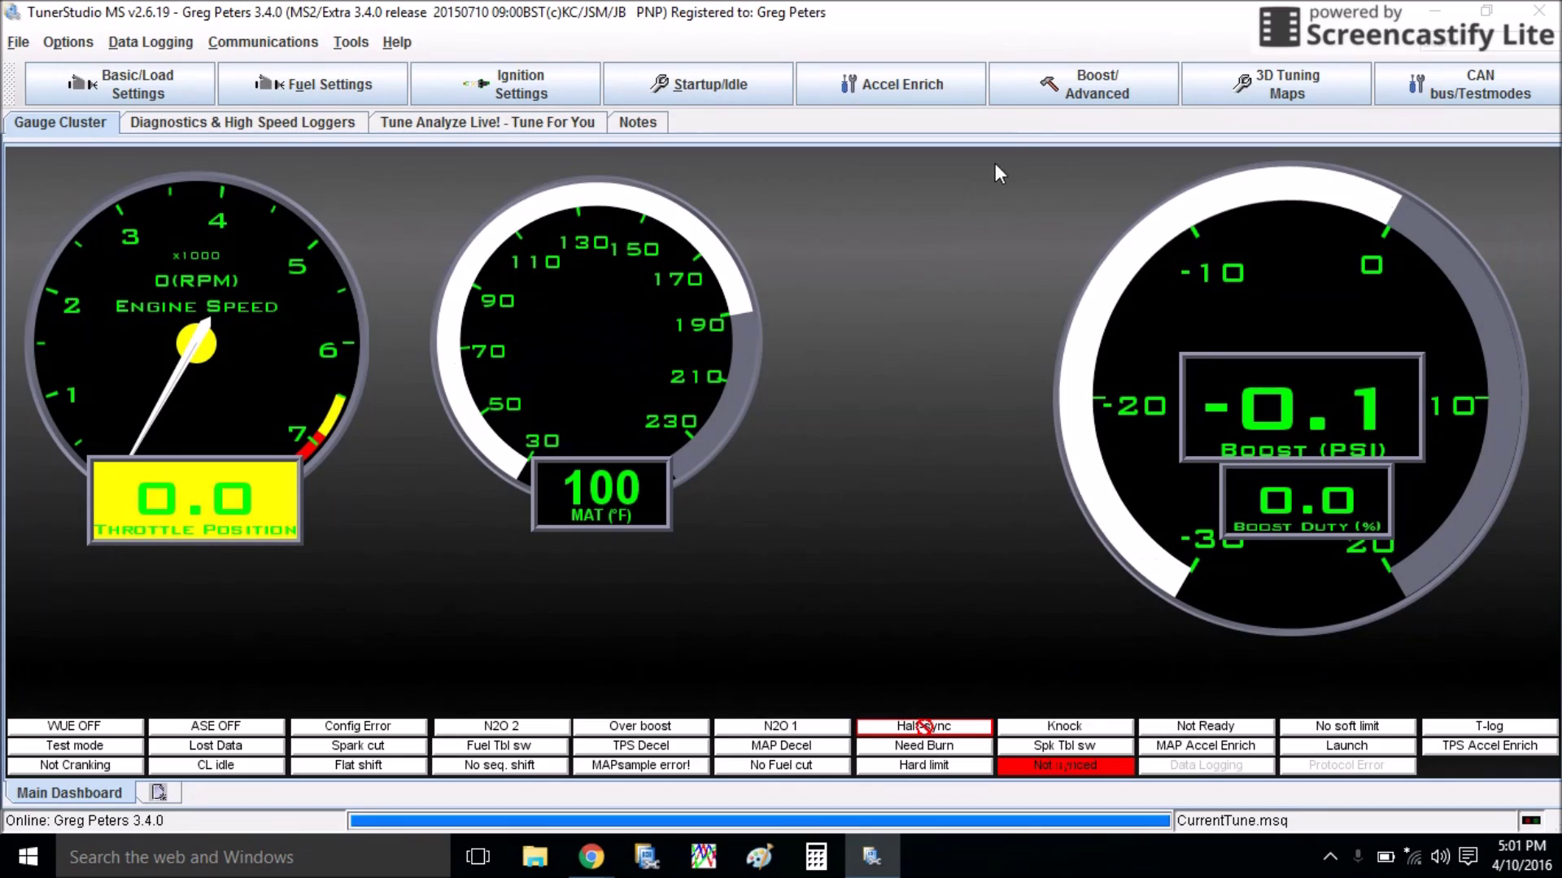
- Lower Maximum Boost in Boost Control Settings from 214 to 210 kPa, burn it, and close
click(1076, 94)
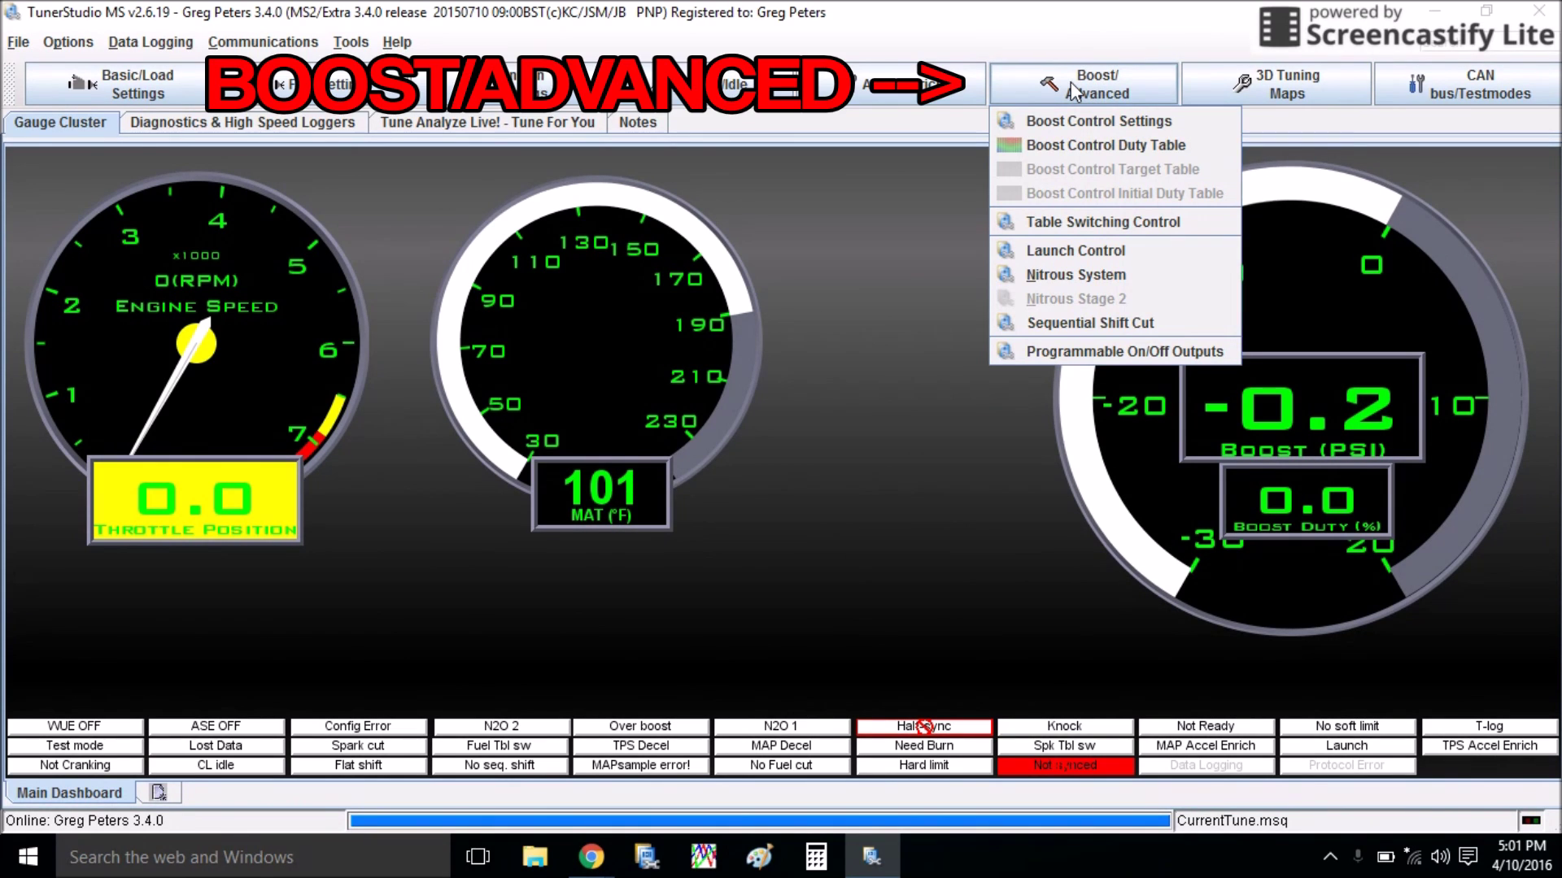
click(1077, 118)
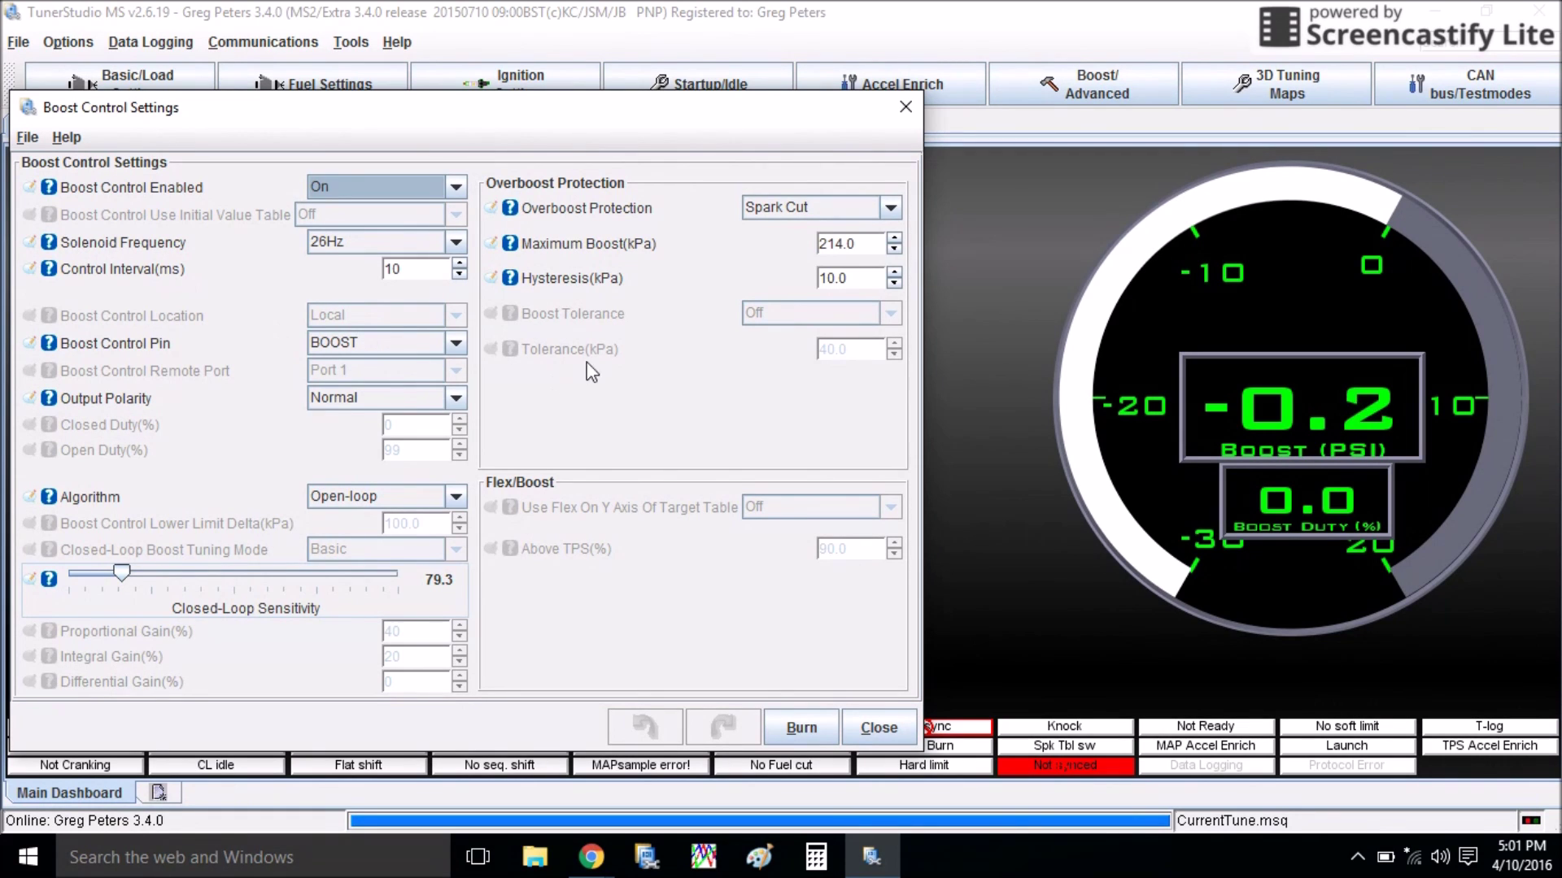
click(853, 242)
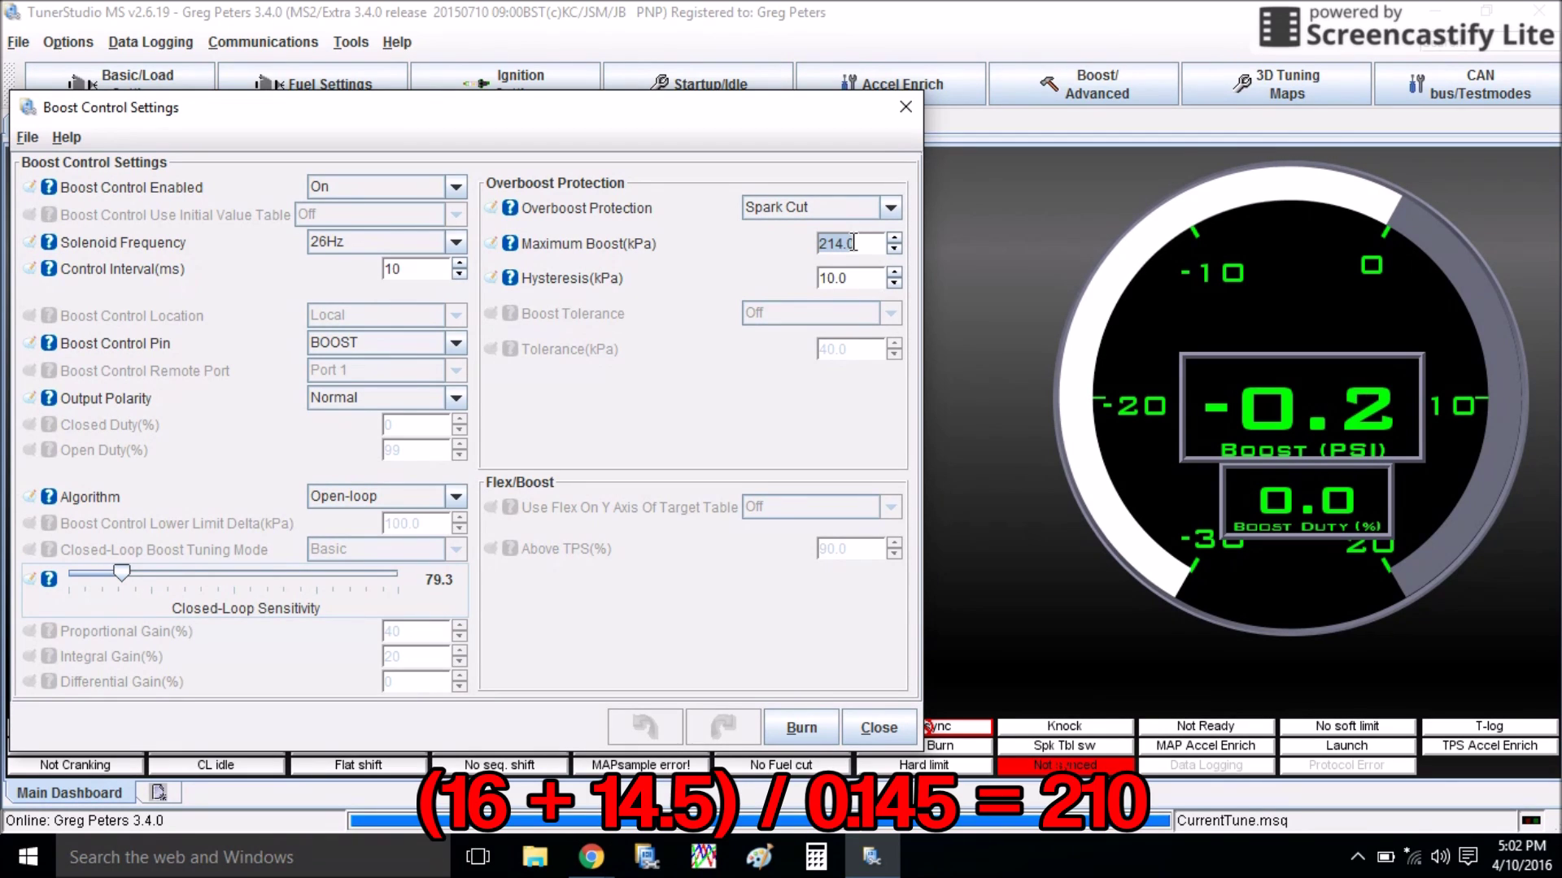
text(21)
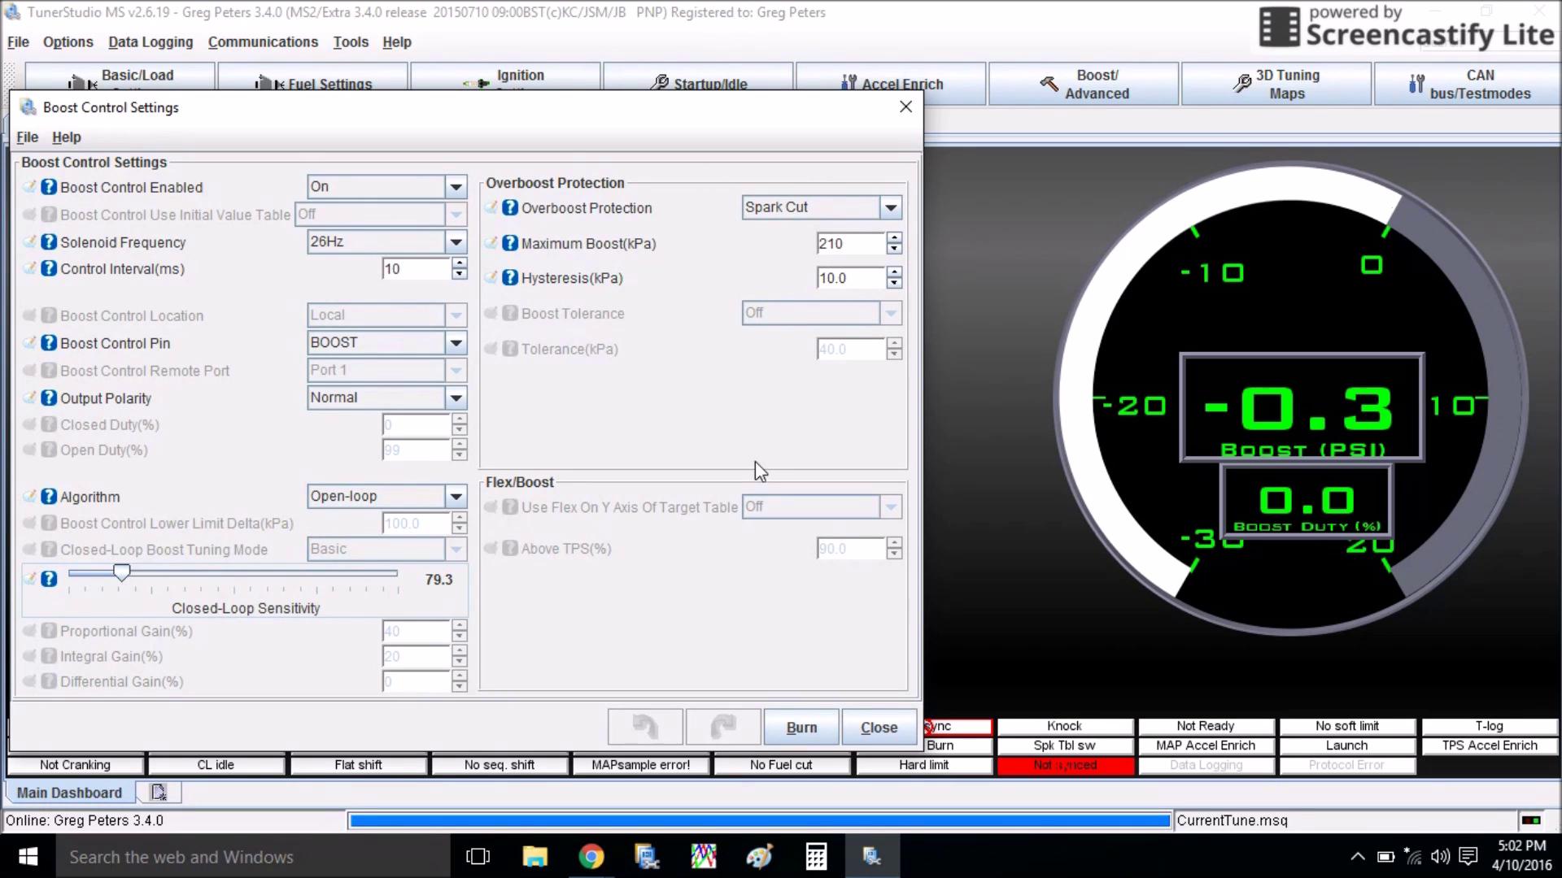
click(793, 729)
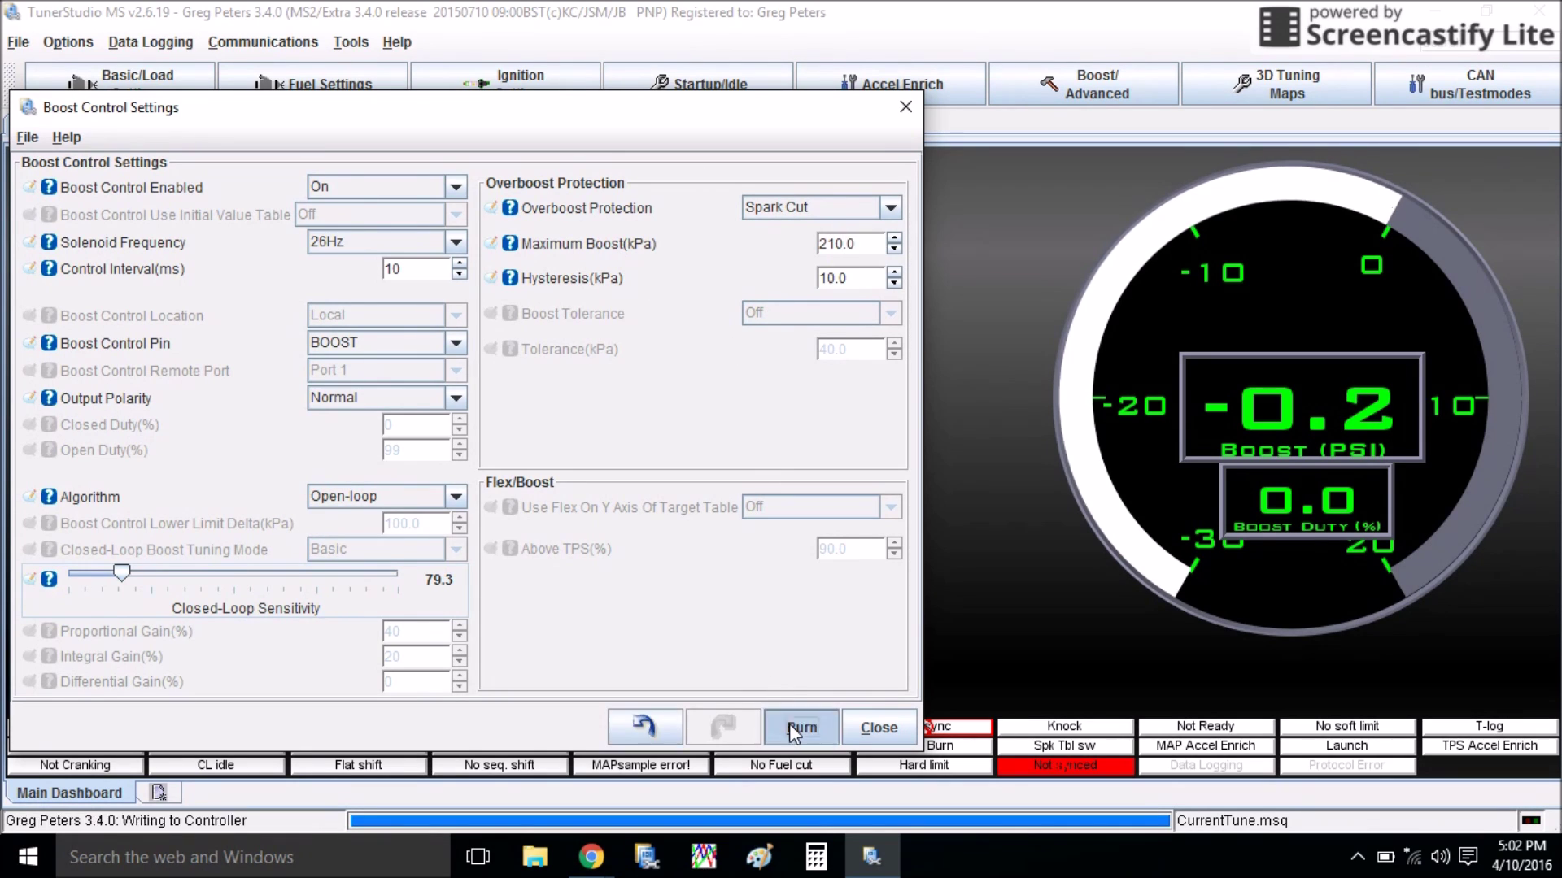
click(878, 728)
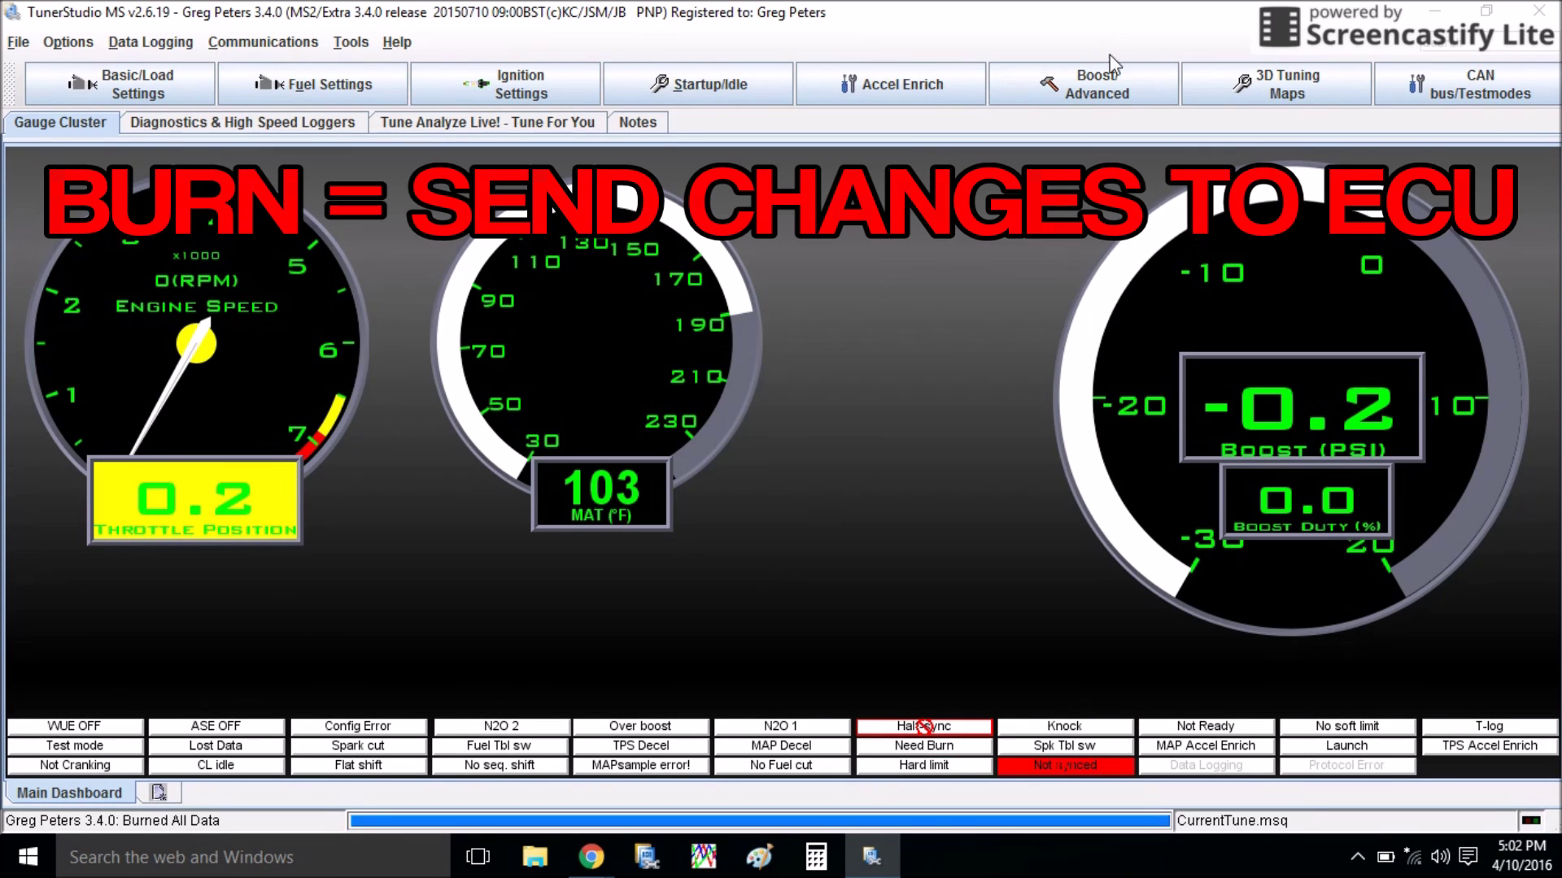
click(1084, 92)
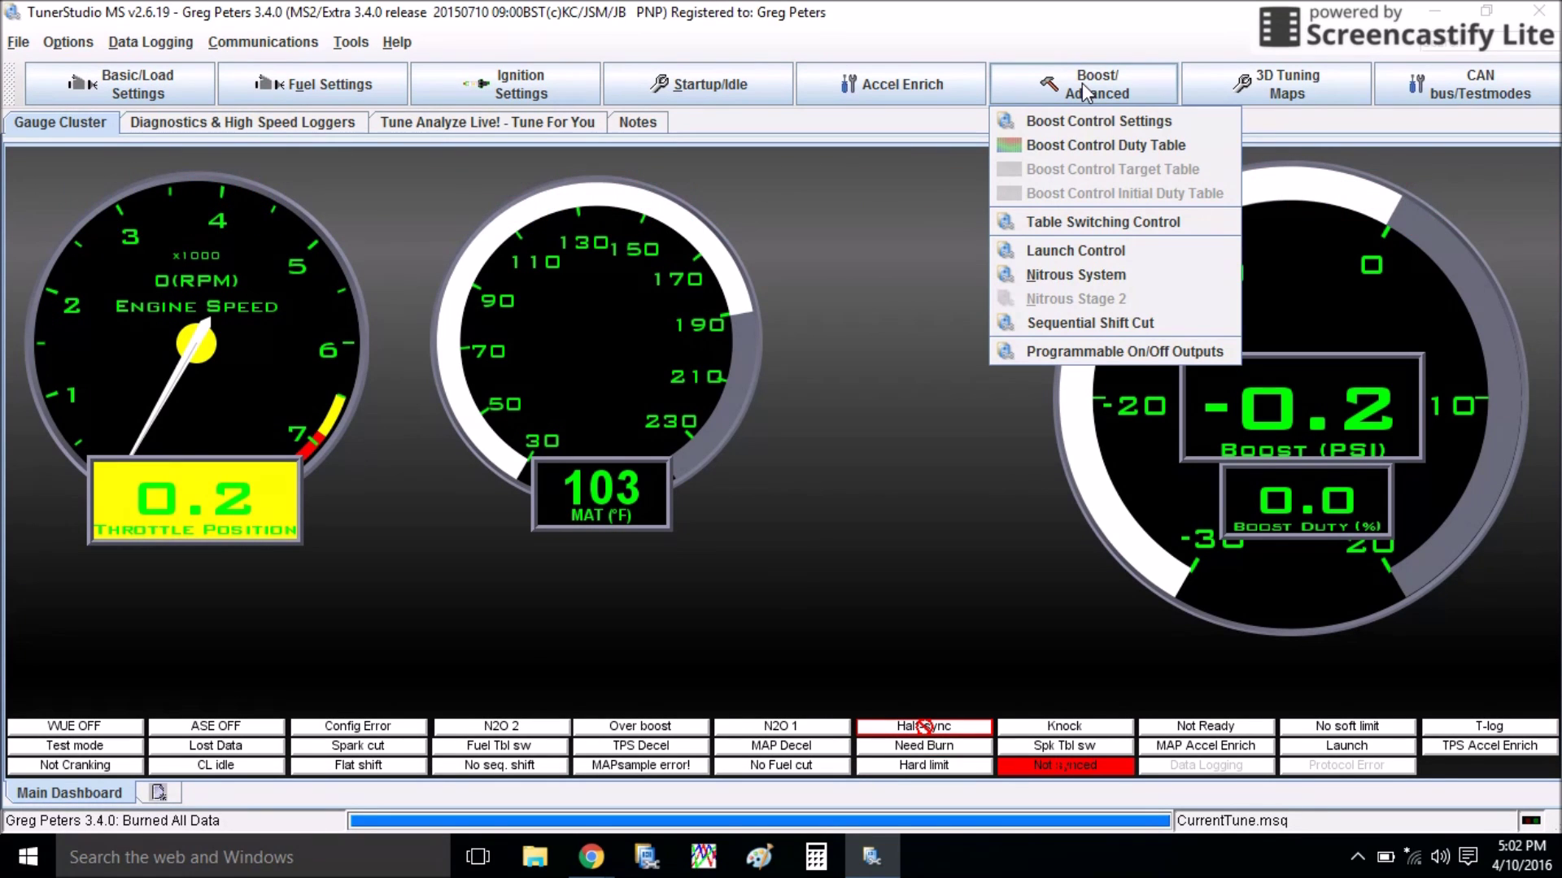
- Set every cell of the Boost Control Duty Table to 0
click(1079, 145)
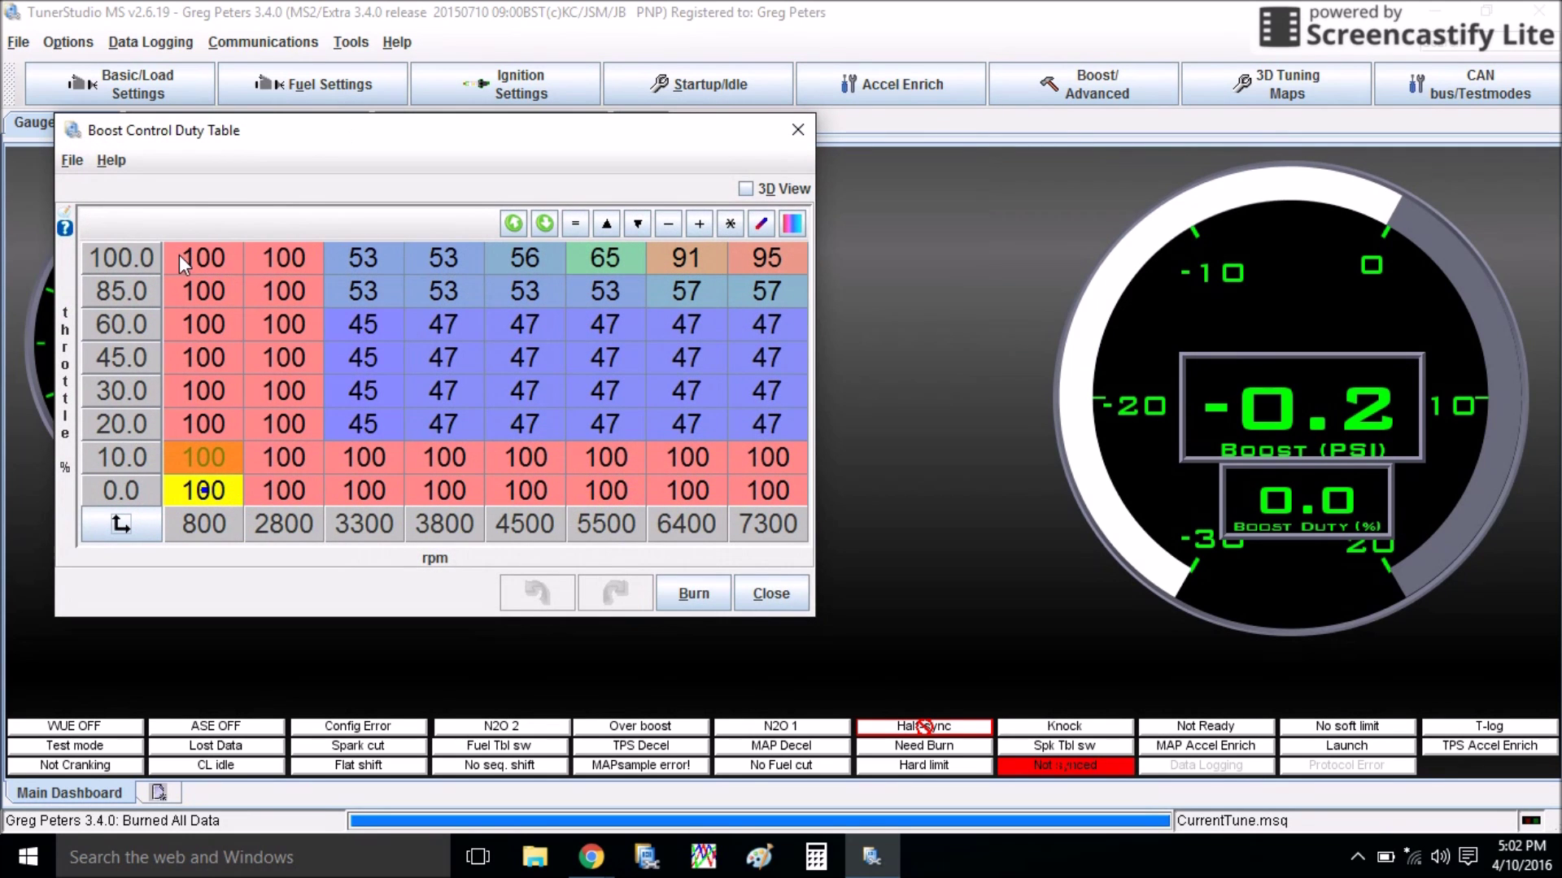
drag(179, 257, 797, 488)
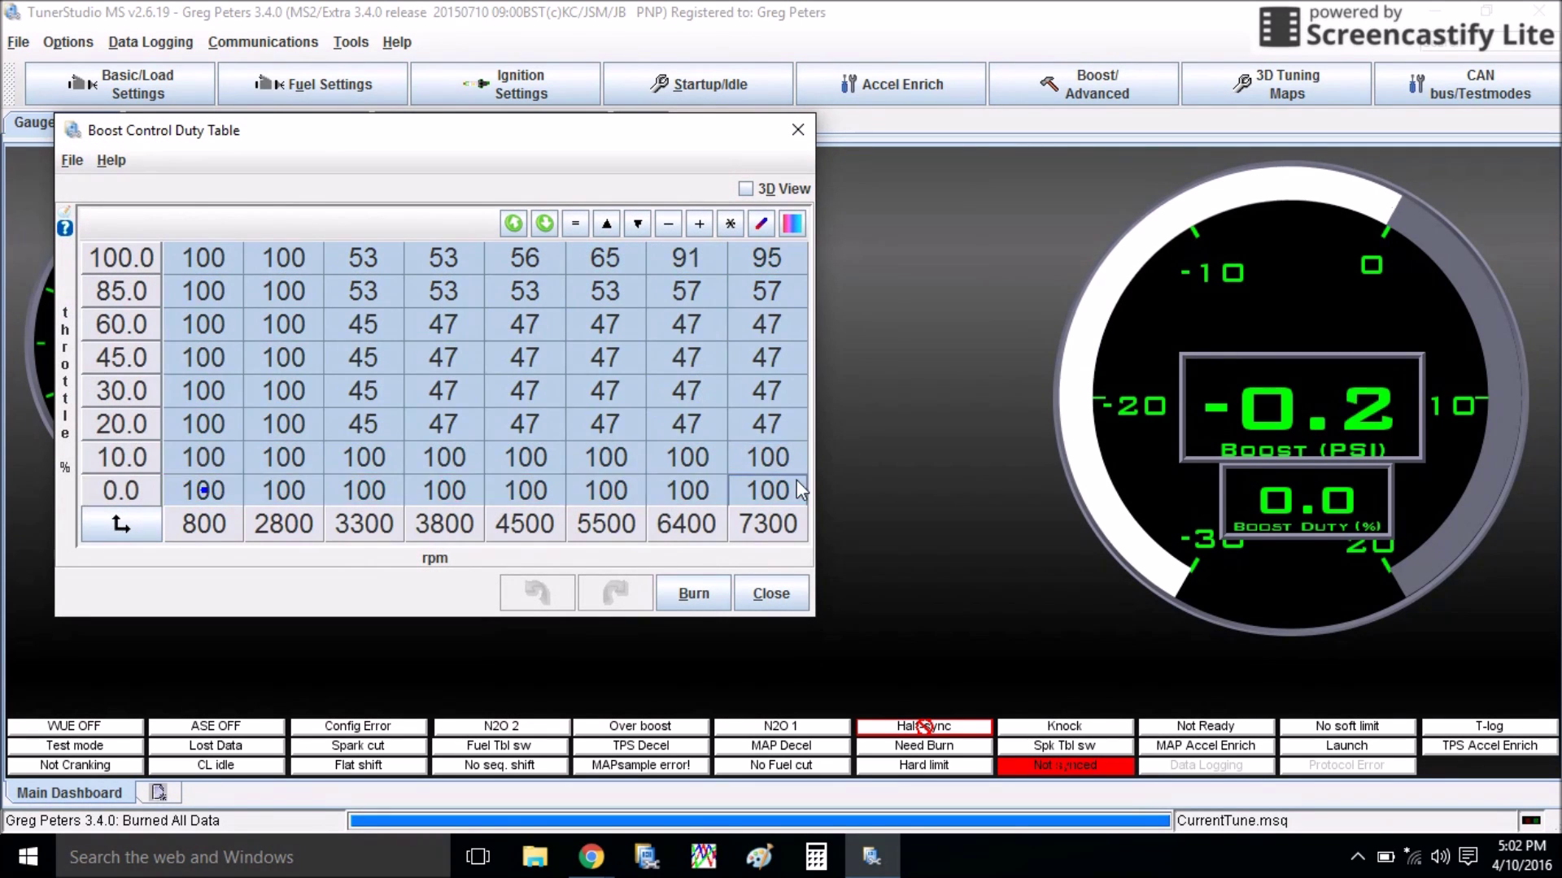
click(574, 224)
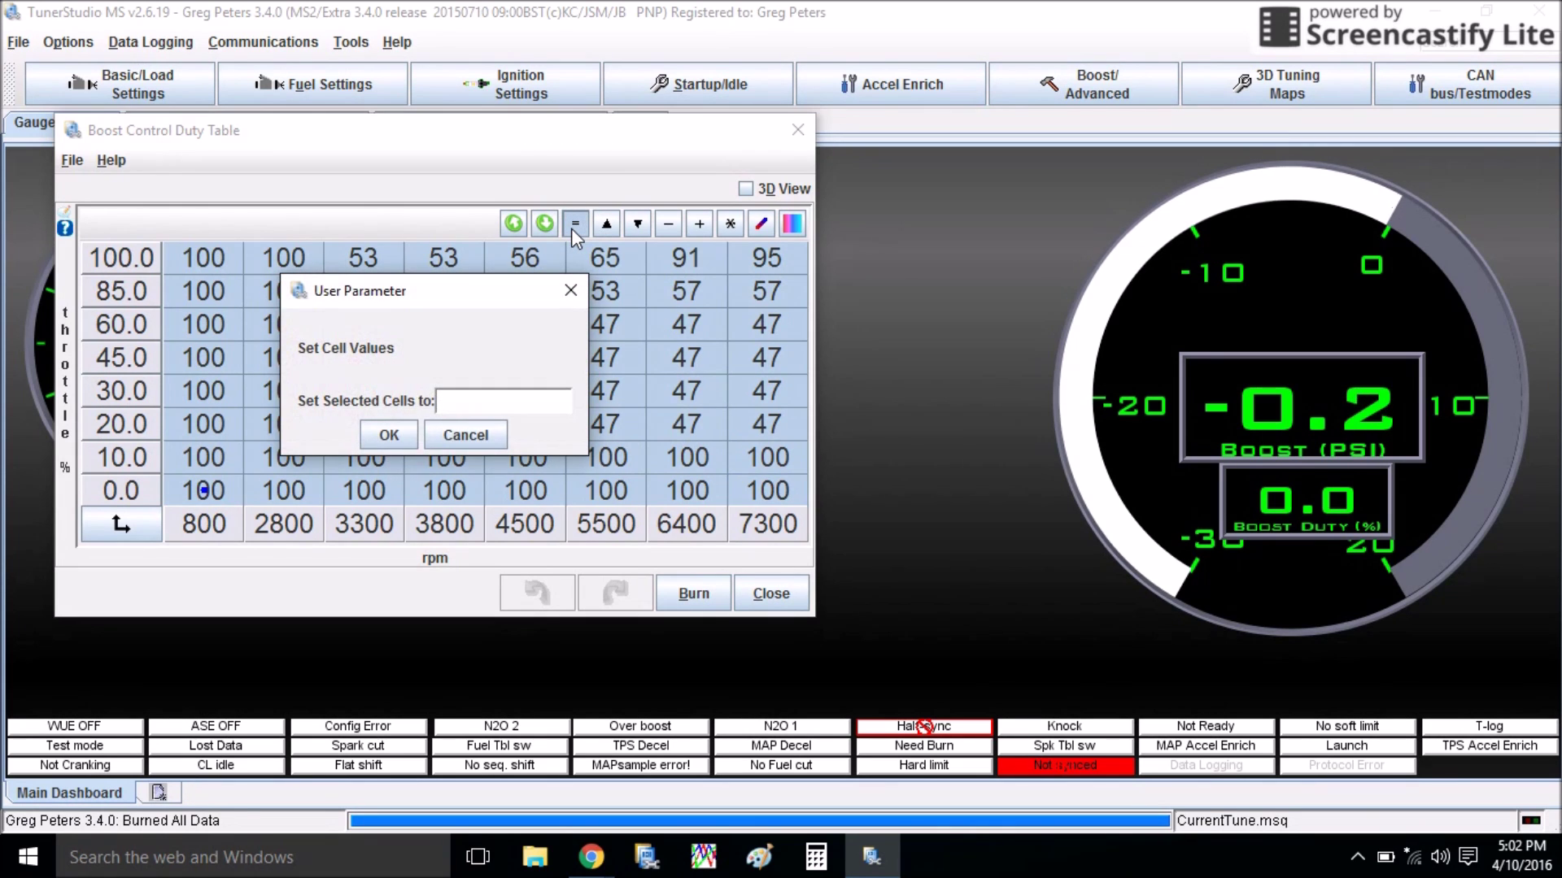
text(0)
key(Return)
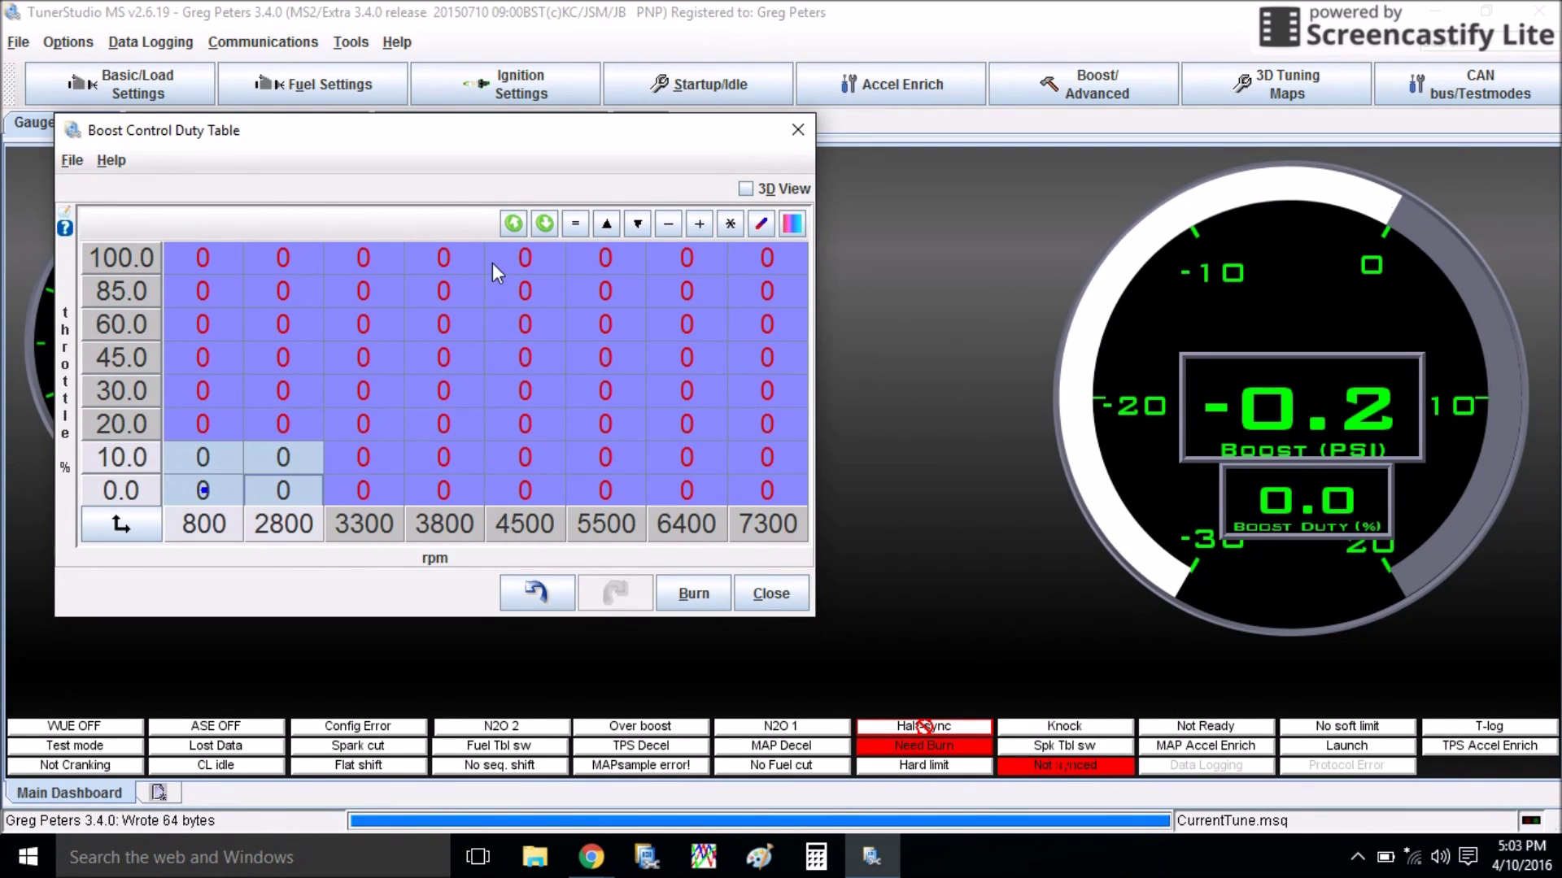
- Set the four lowest-throttle, lowest-RPM duty cells to 100
click(579, 222)
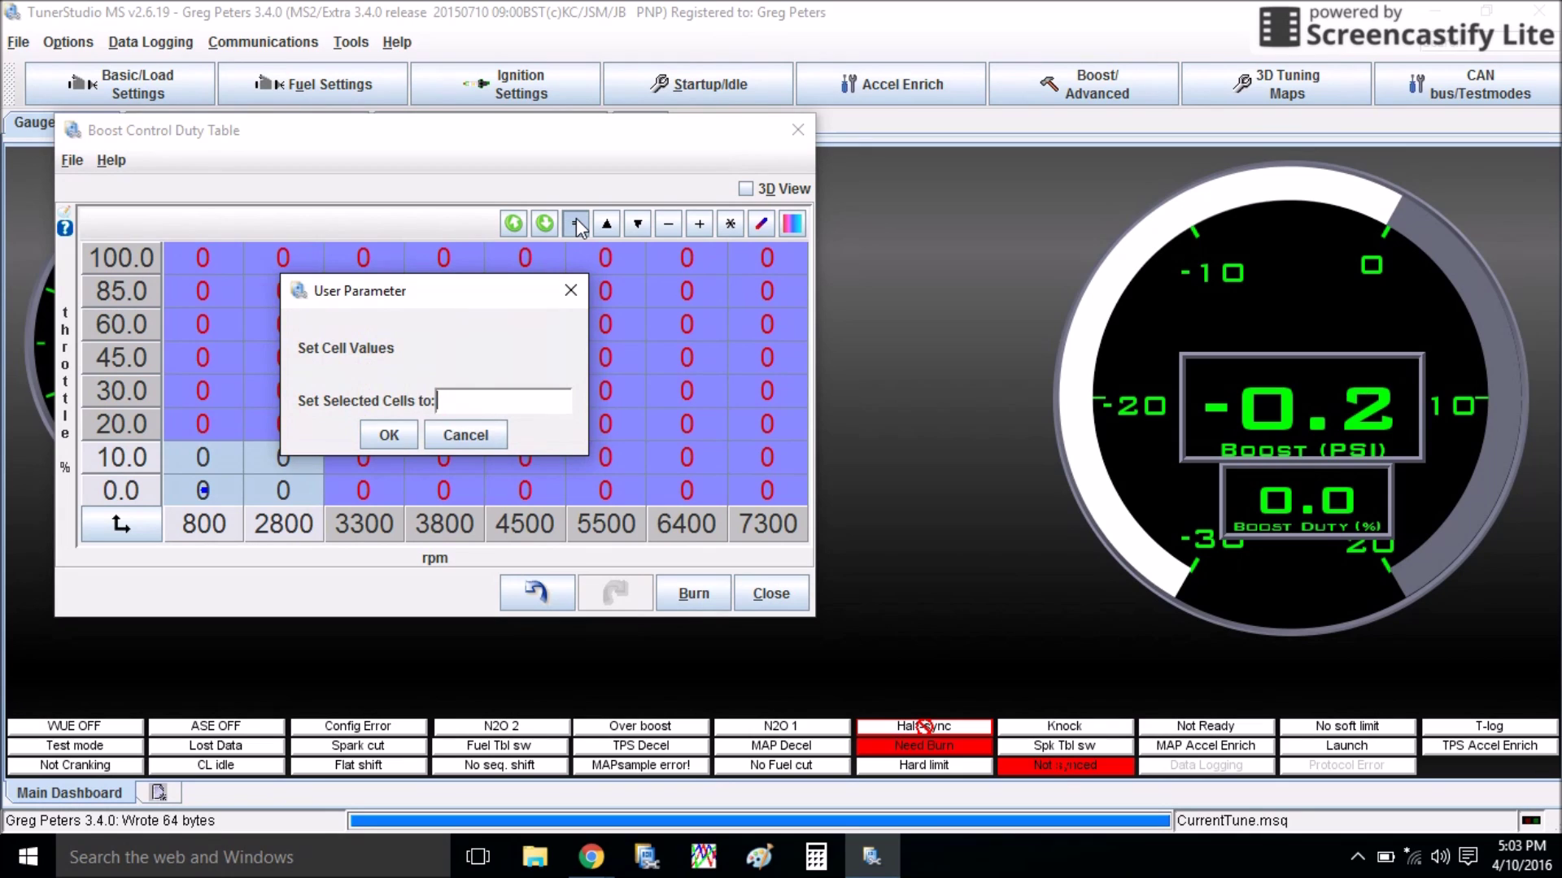
text(100)
click(389, 437)
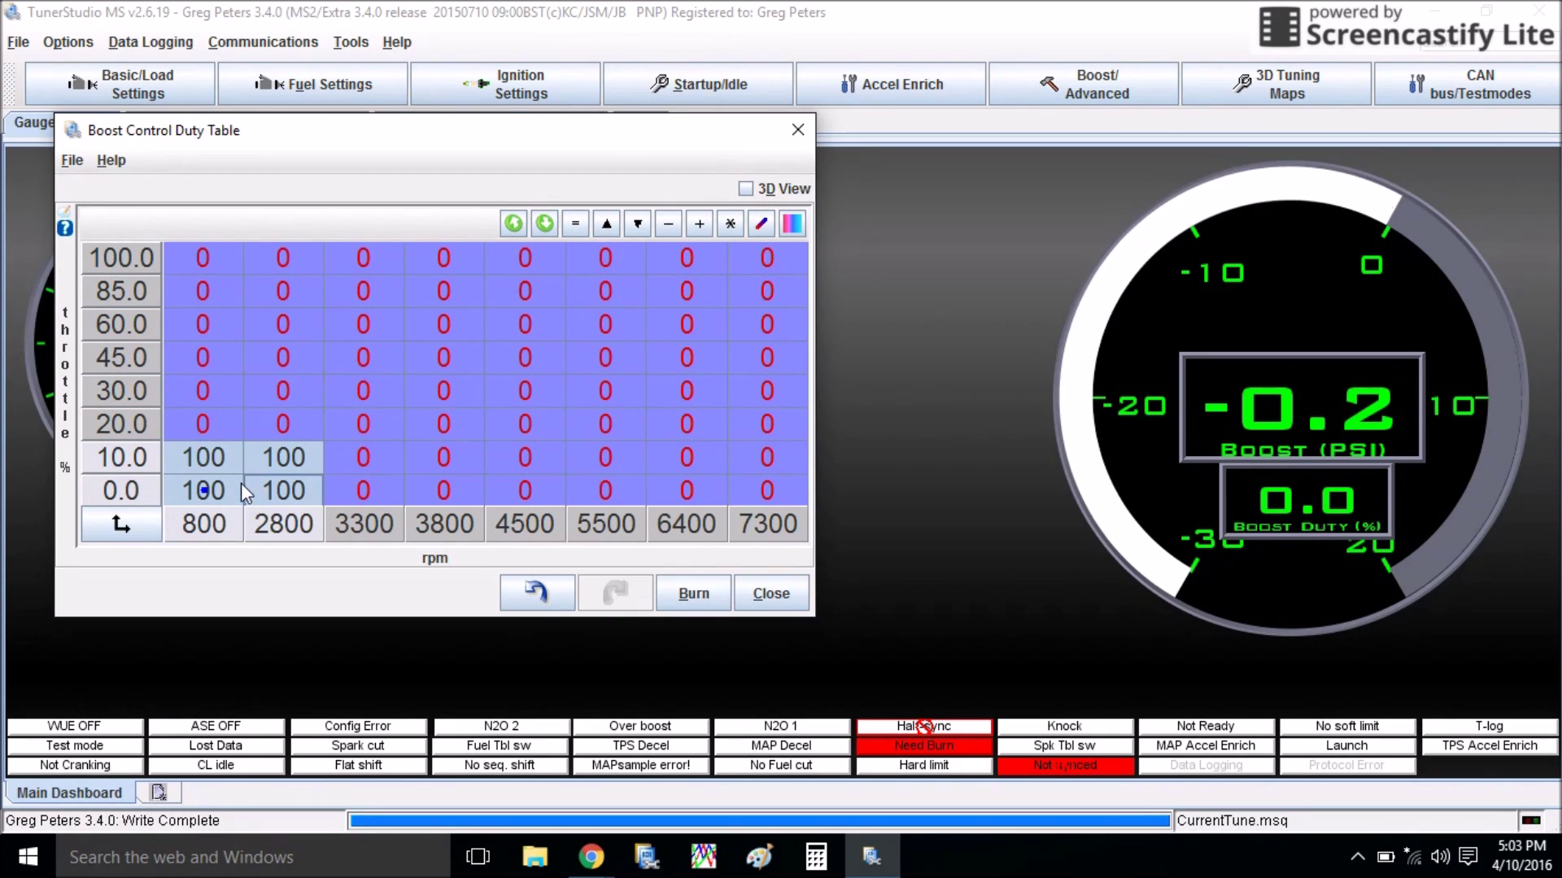
click(430, 354)
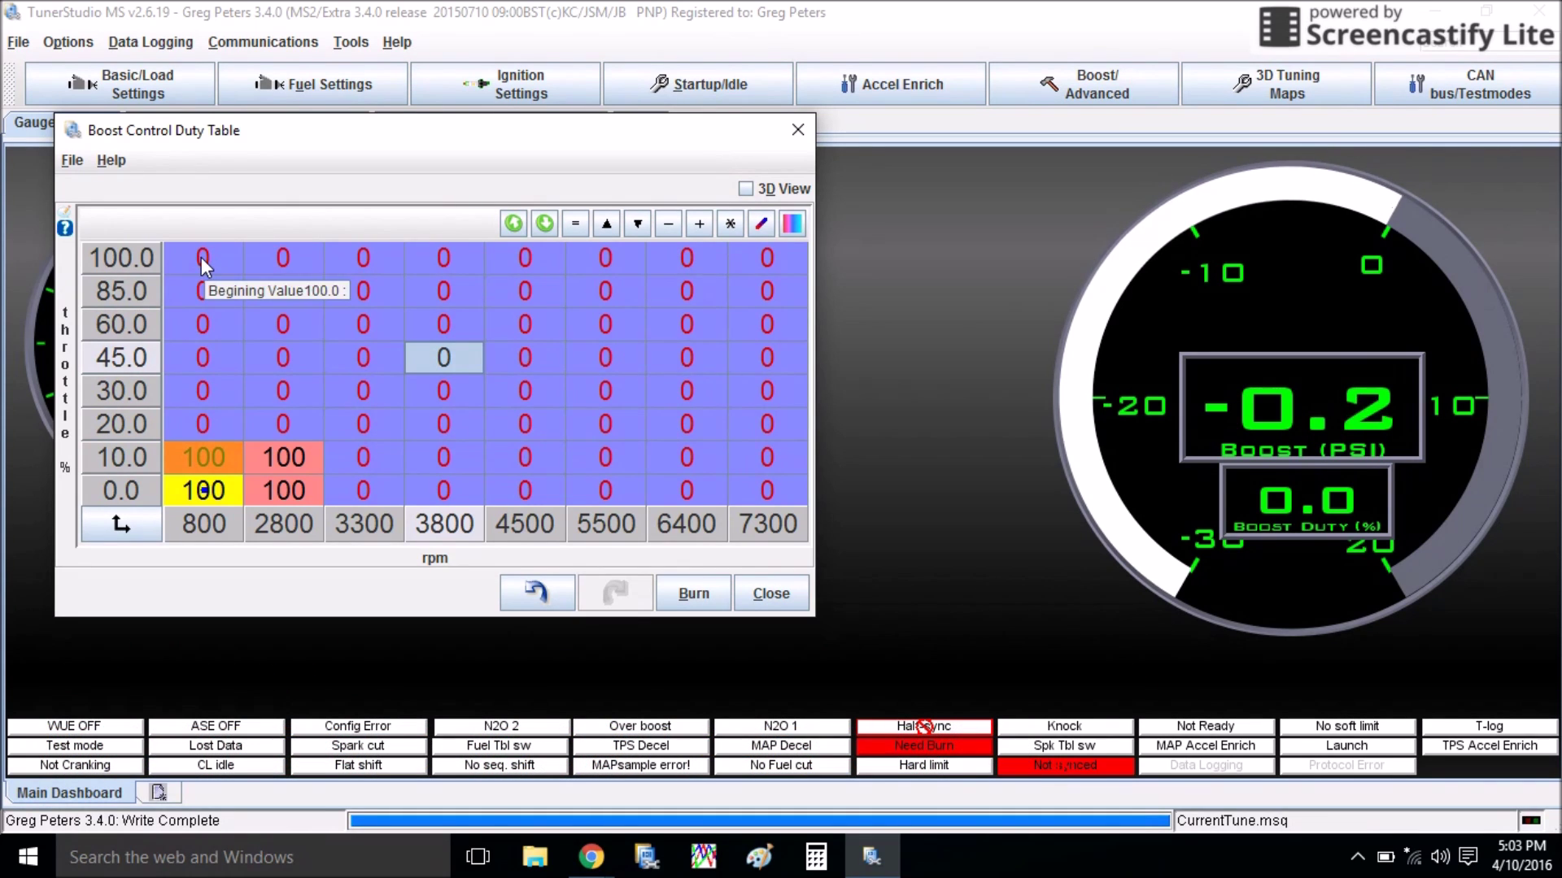
- Set the 100.0 and 85.0 throttle rows to 50 duty across all RPM columns and burn
drag(203, 259, 763, 295)
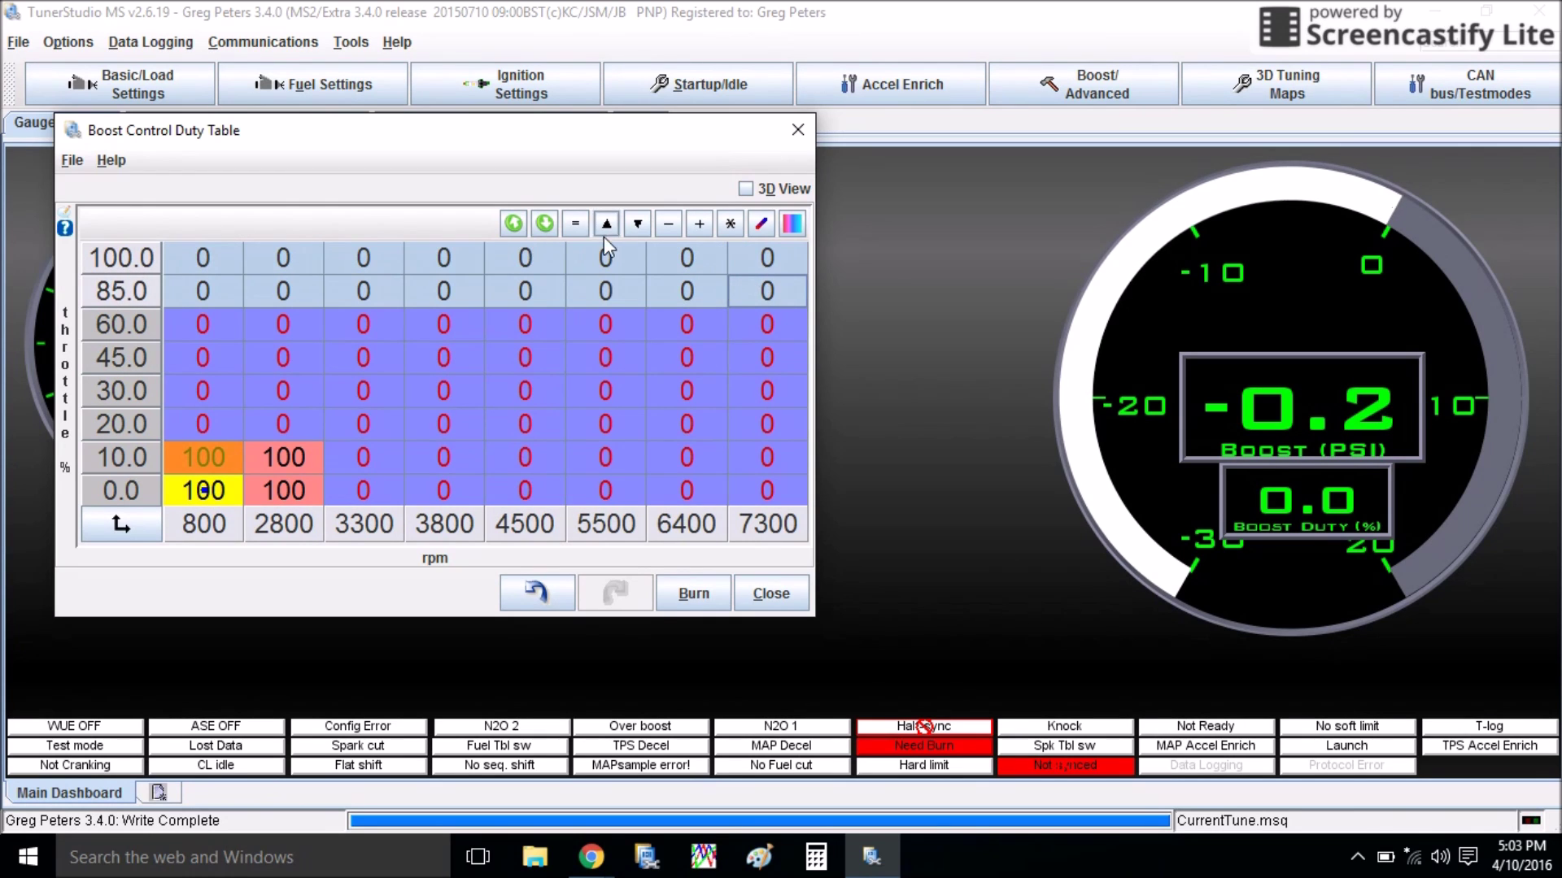
click(572, 226)
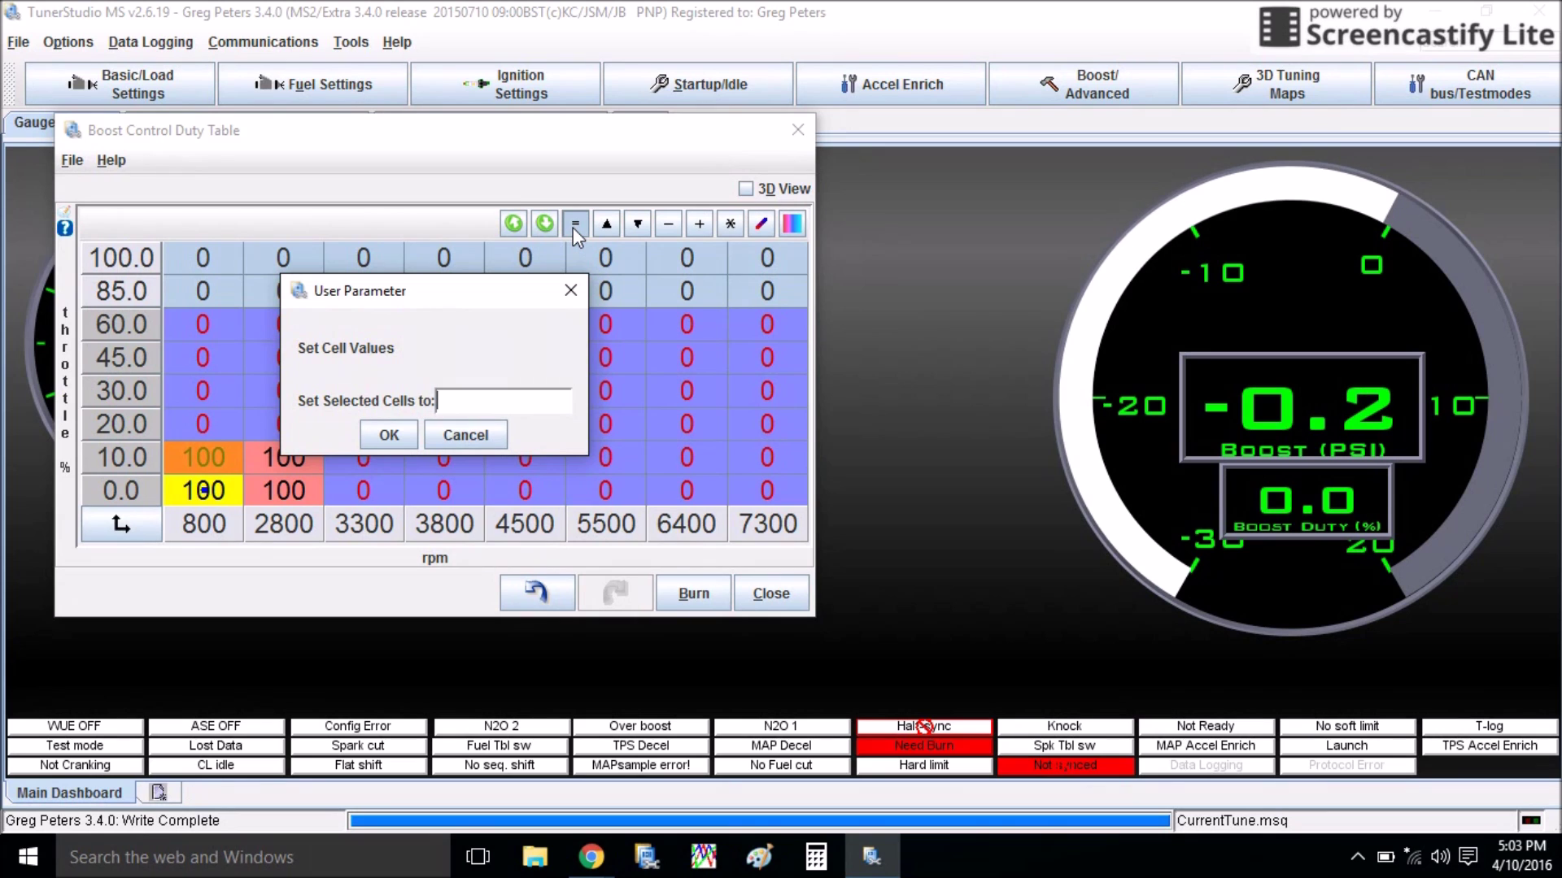
text(15)
click(388, 433)
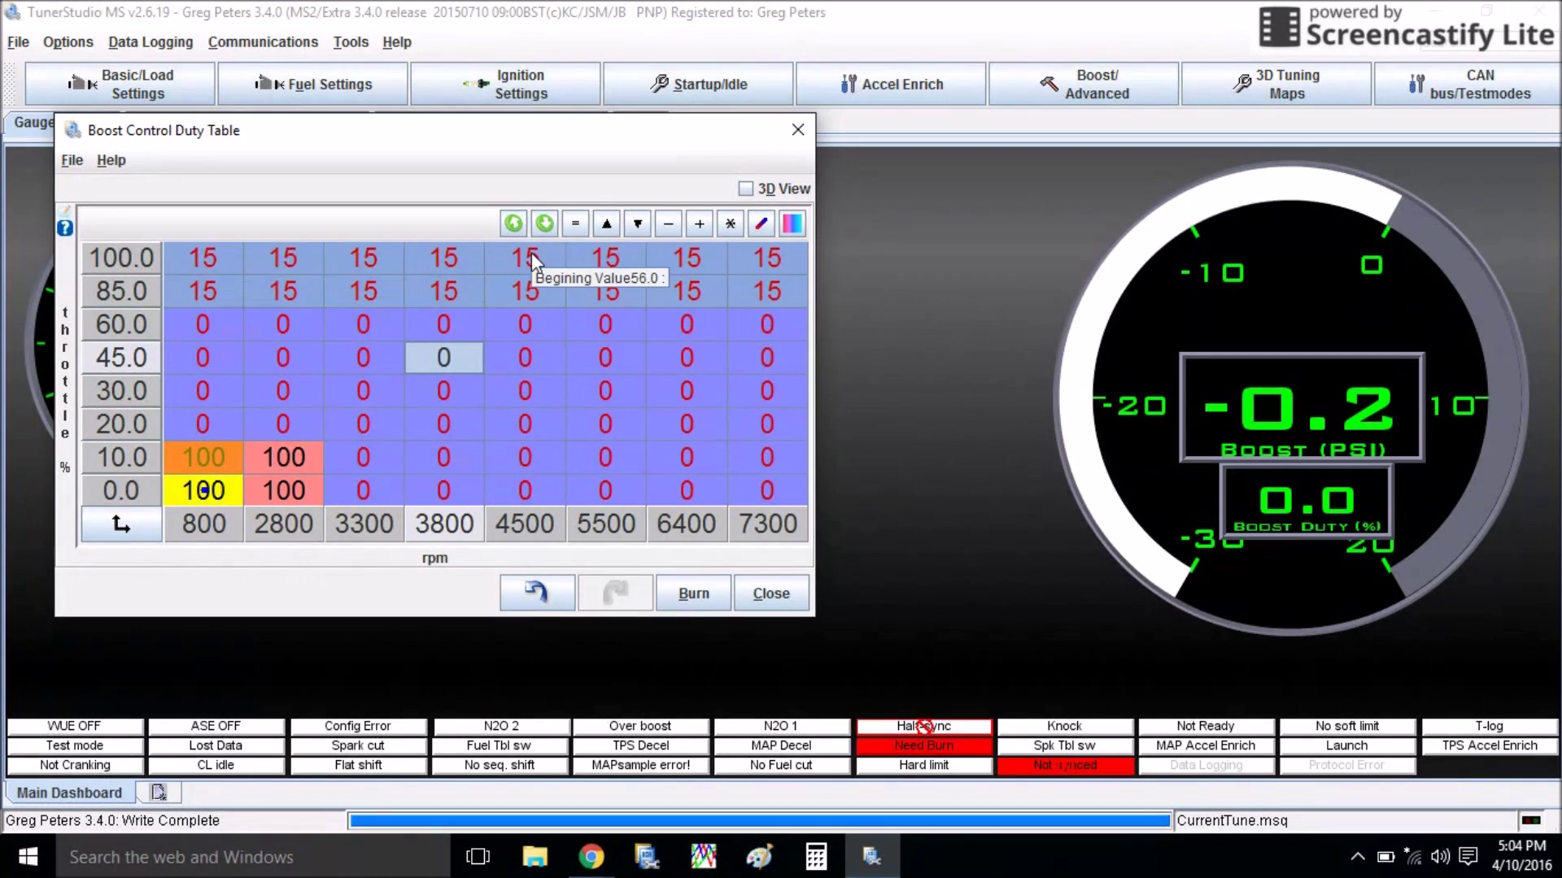
click(690, 596)
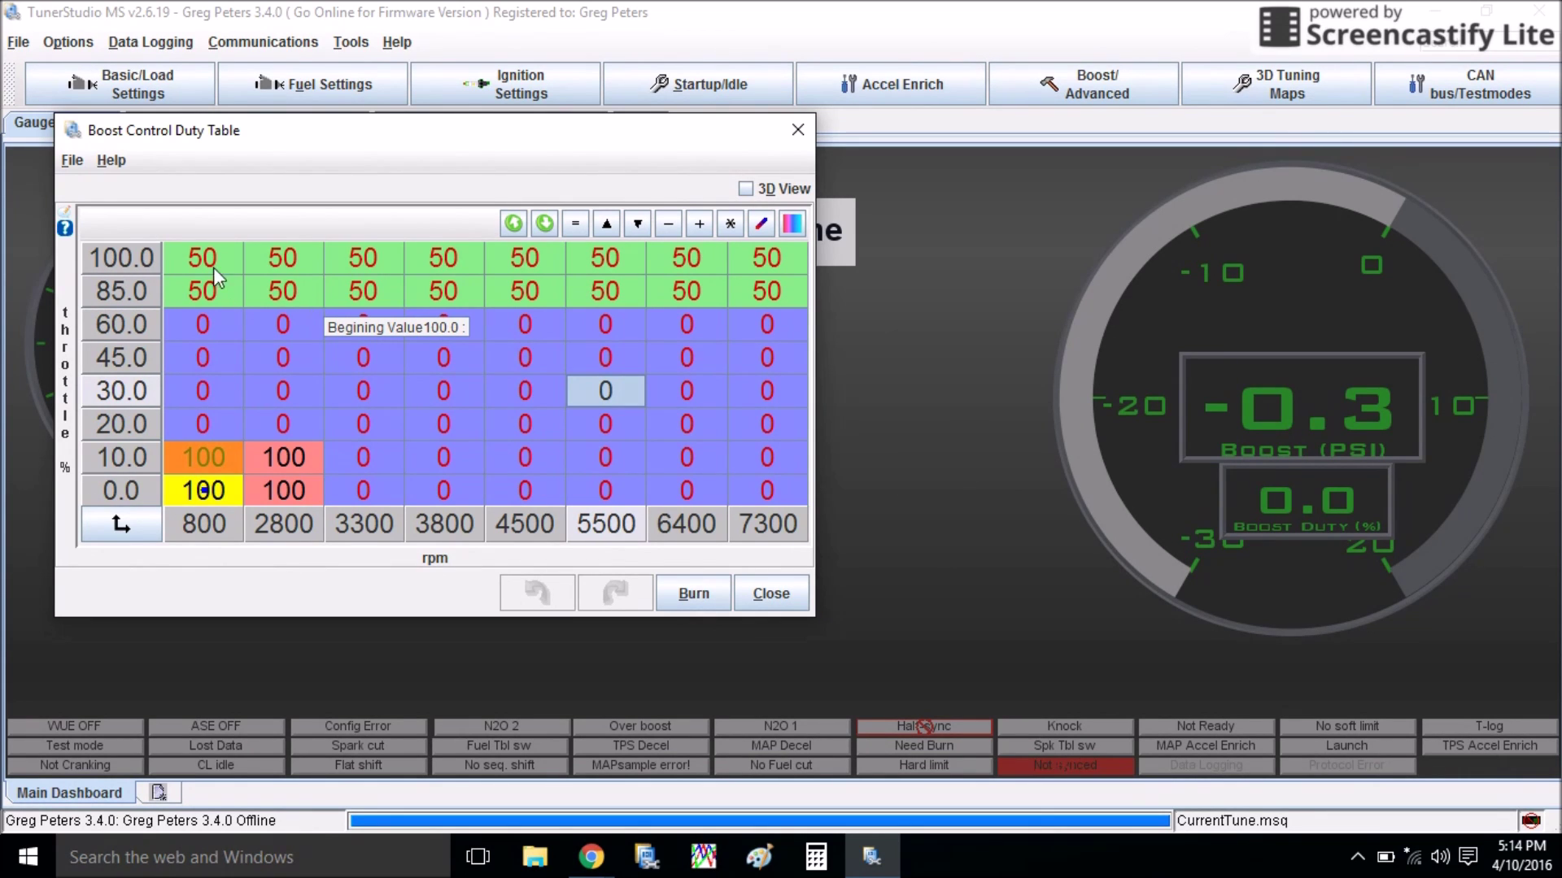
- Set the 800–2800 RPM cells in the 100.0 and 85.0 rows to 100, then select the adjacent 3300 RPM cells
drag(208, 264, 265, 295)
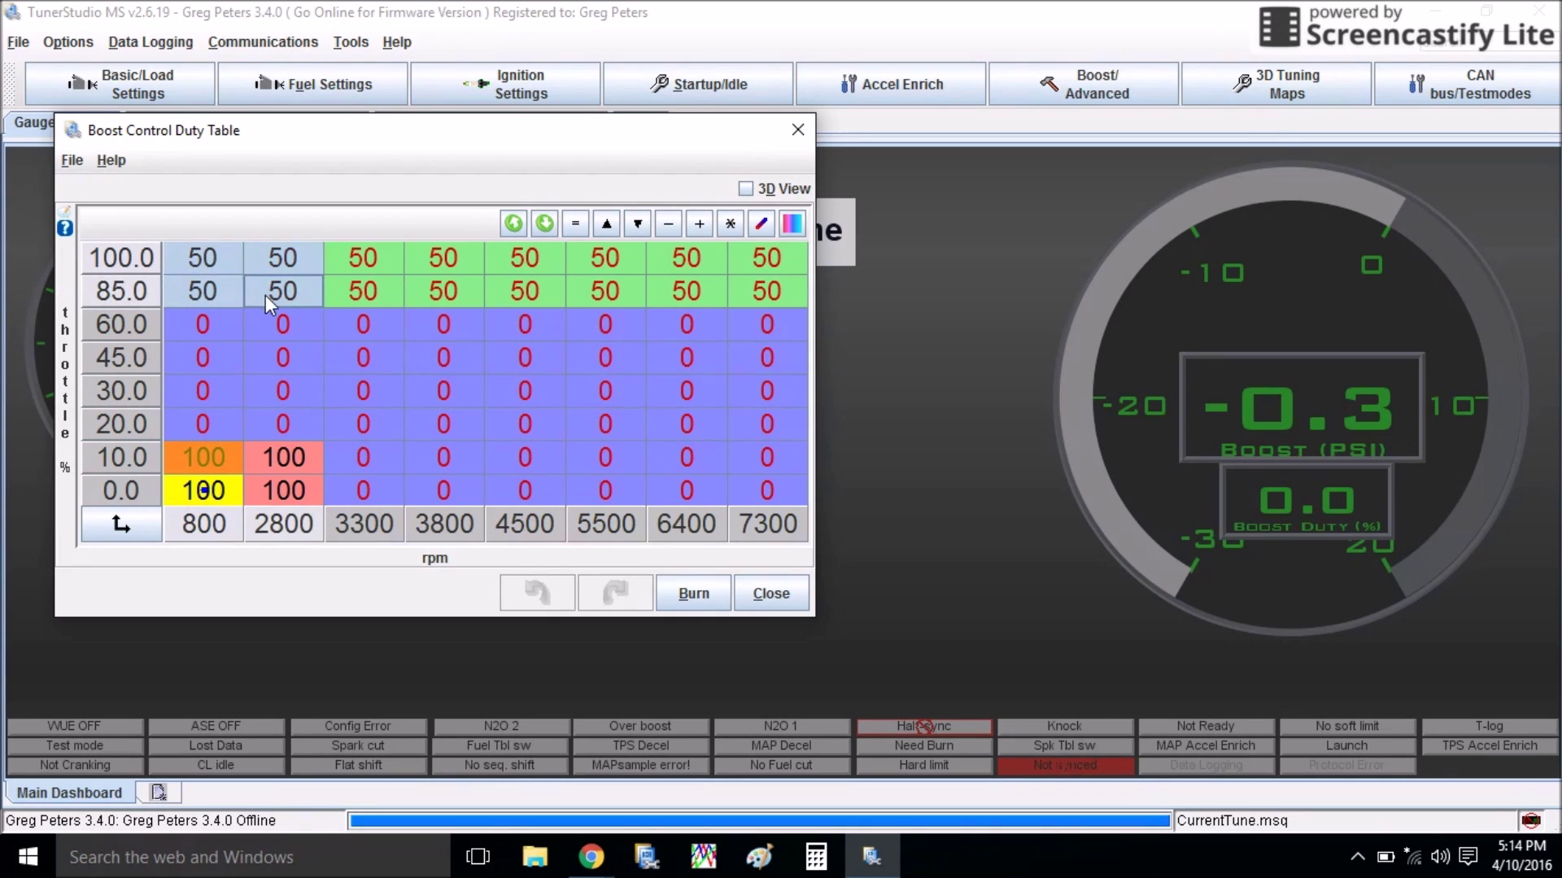
click(574, 223)
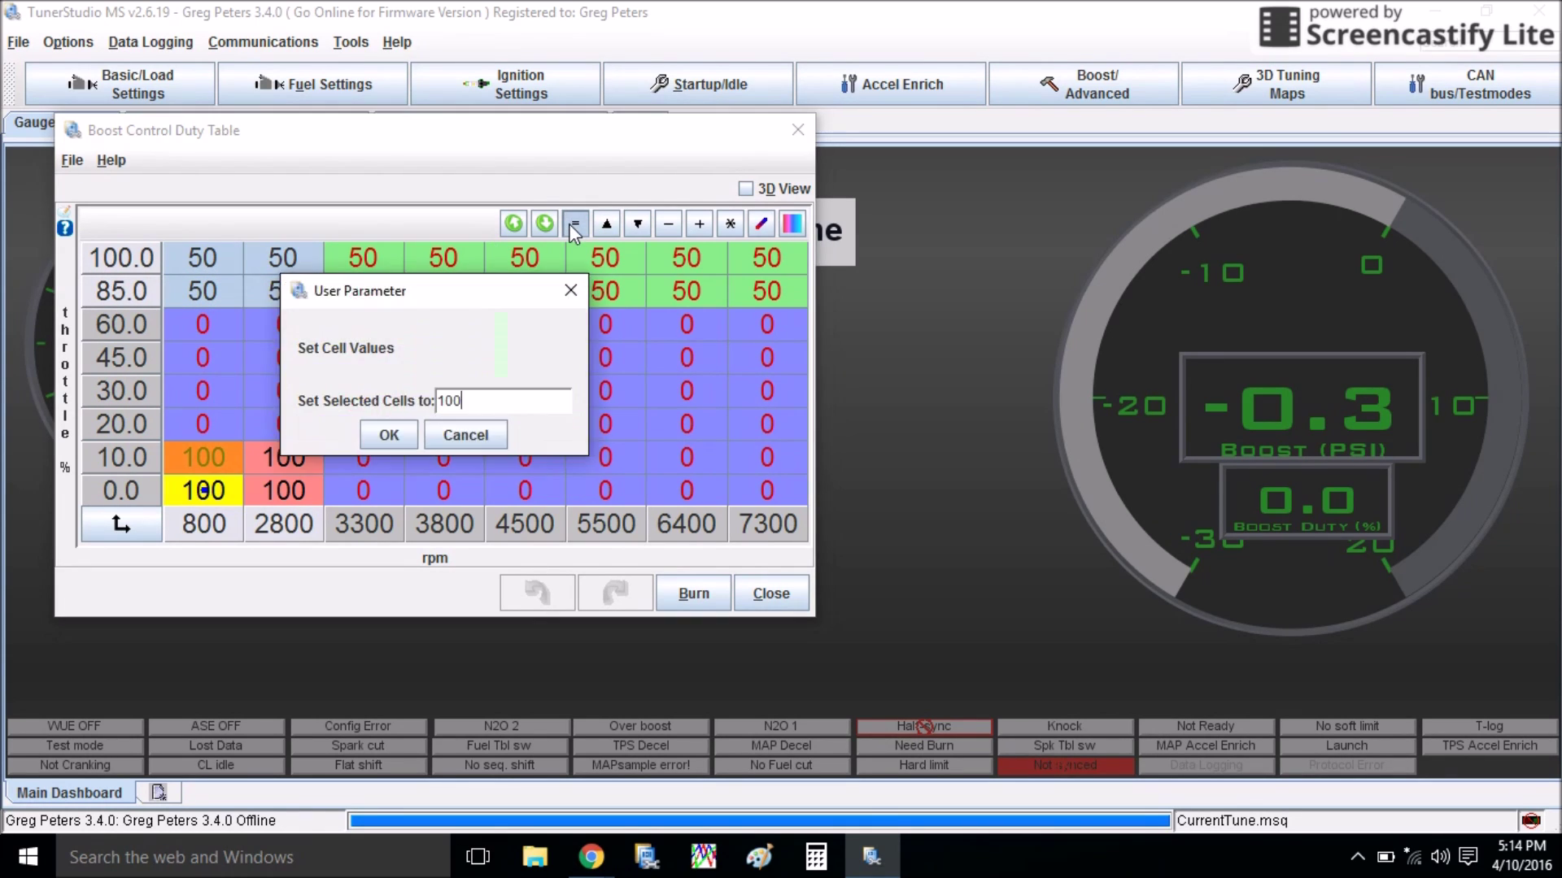
key(Return)
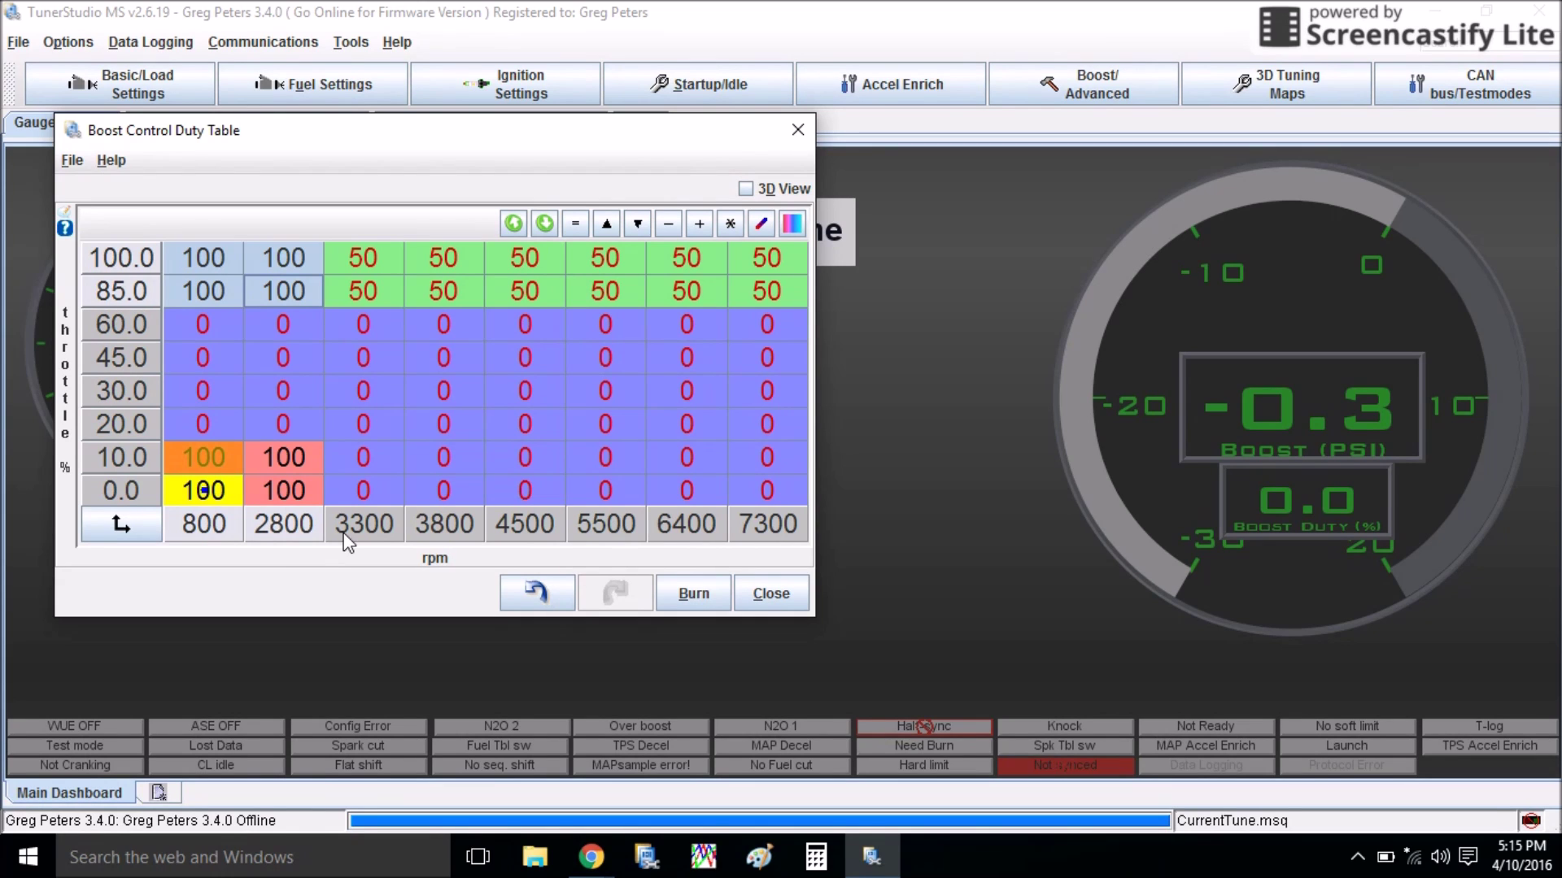
drag(363, 267, 363, 301)
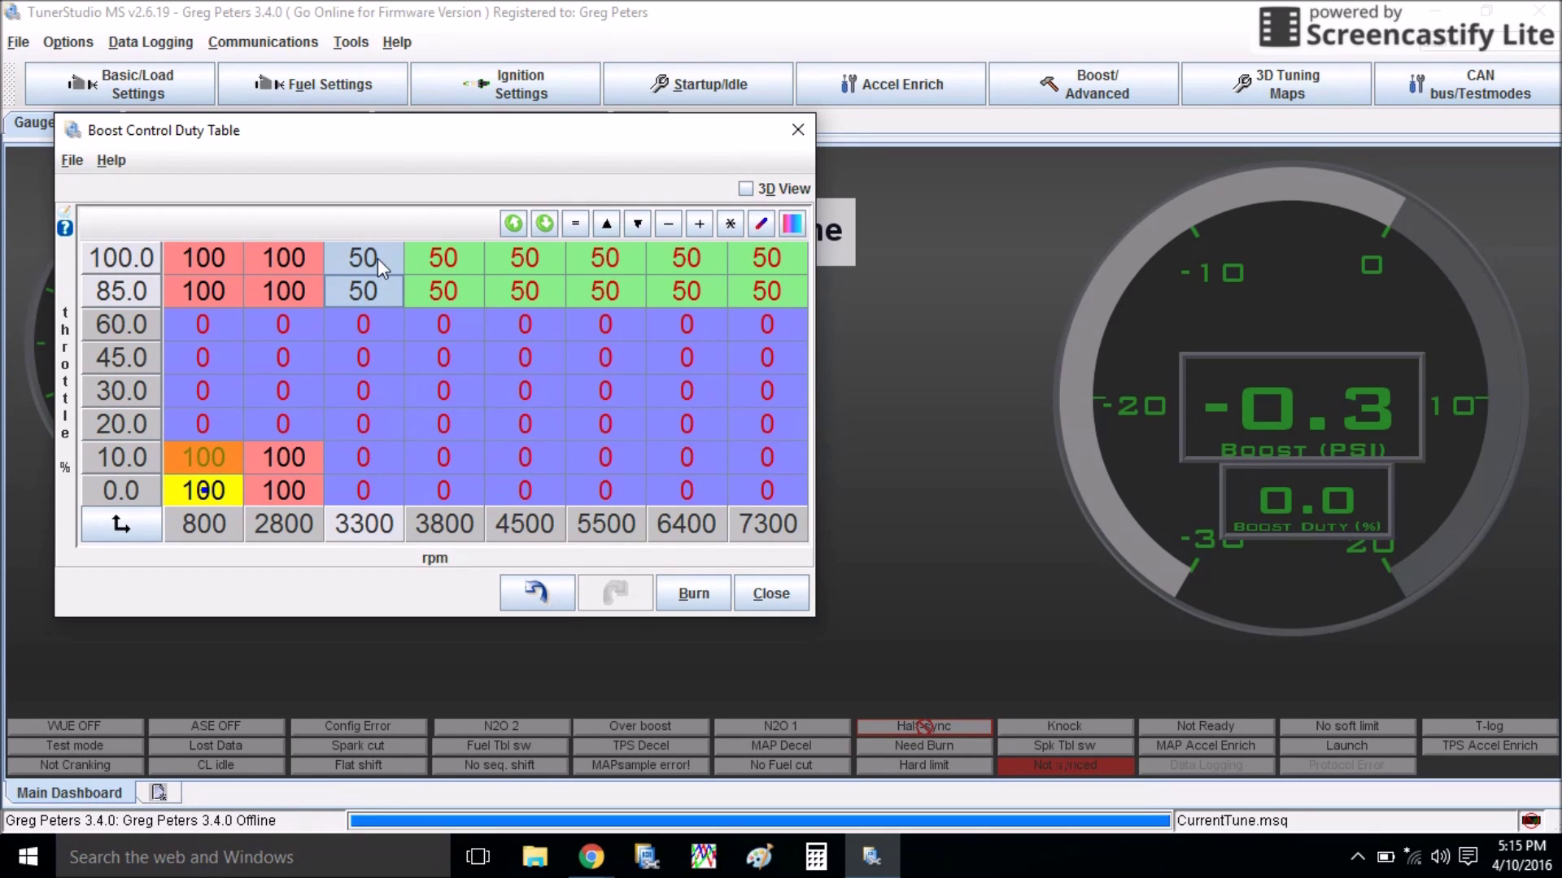
click(267, 290)
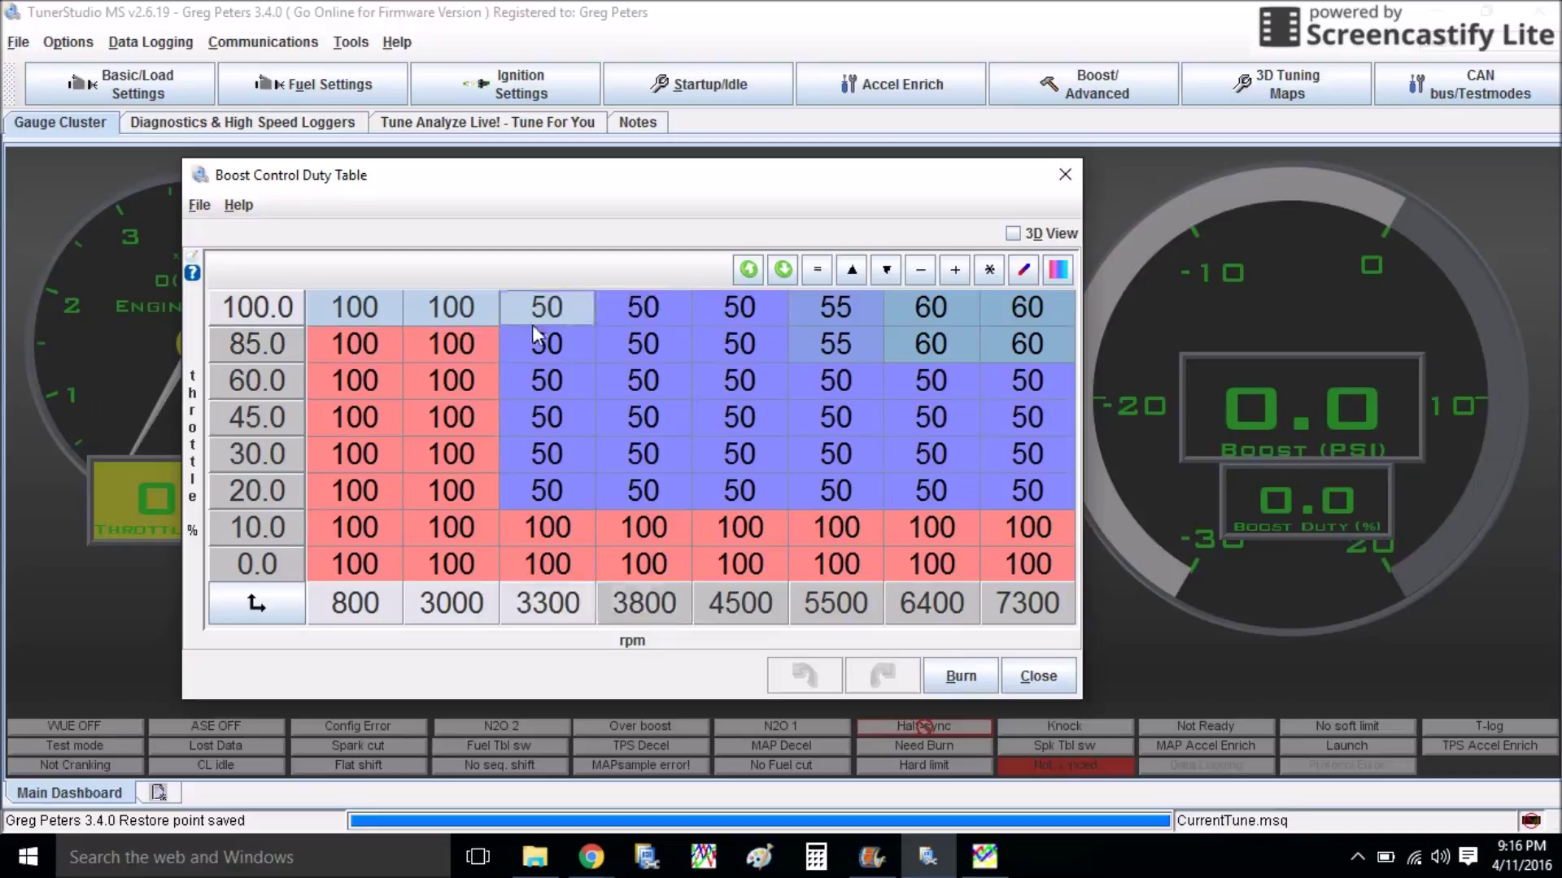
drag(809, 320, 1048, 334)
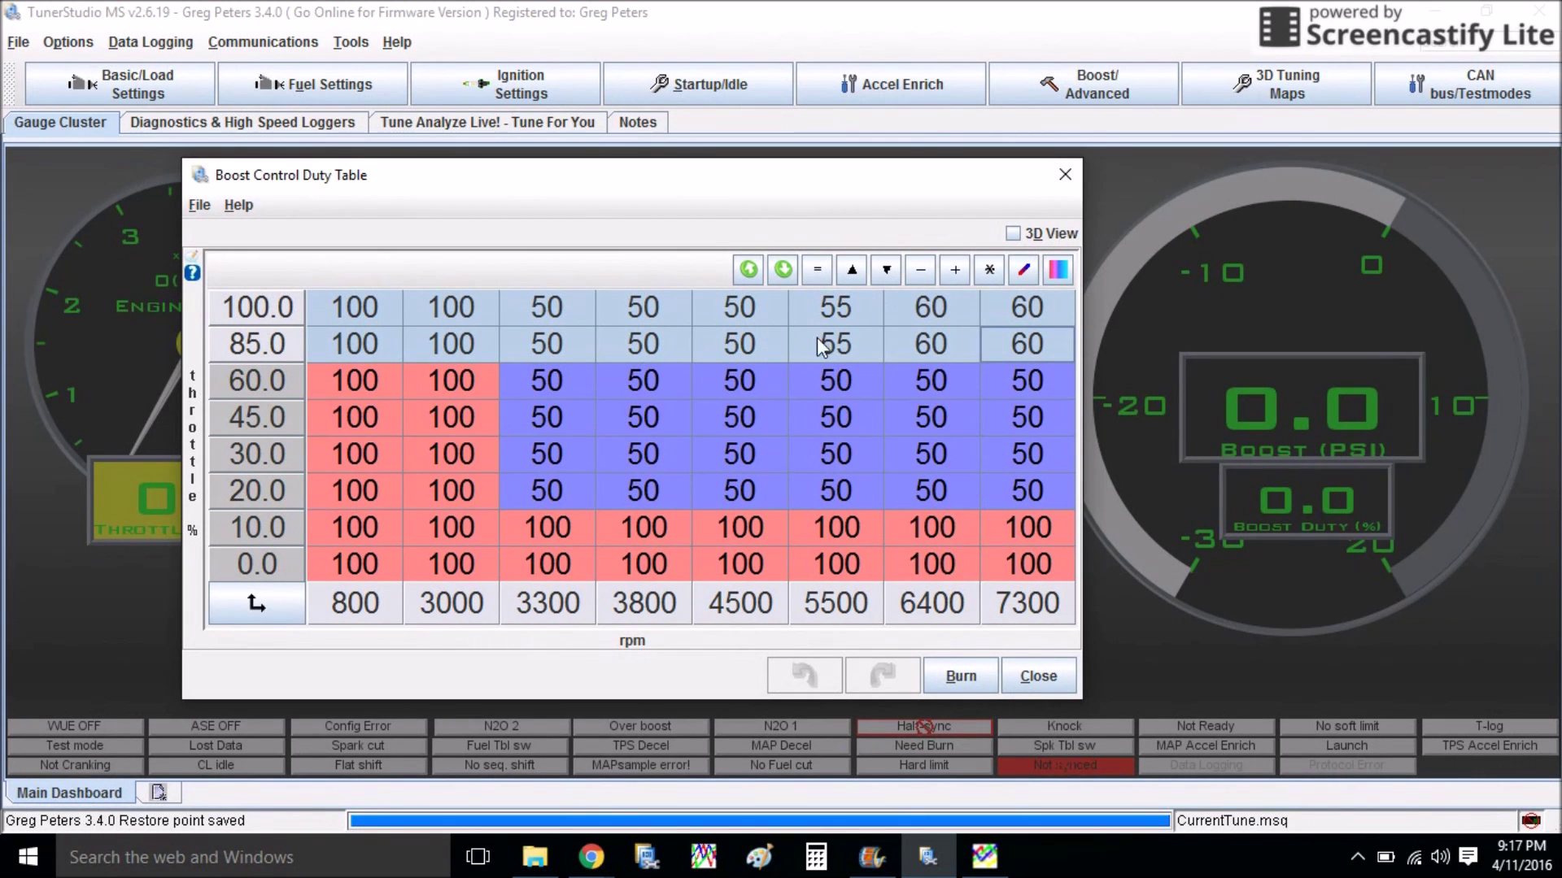
drag(838, 315, 983, 330)
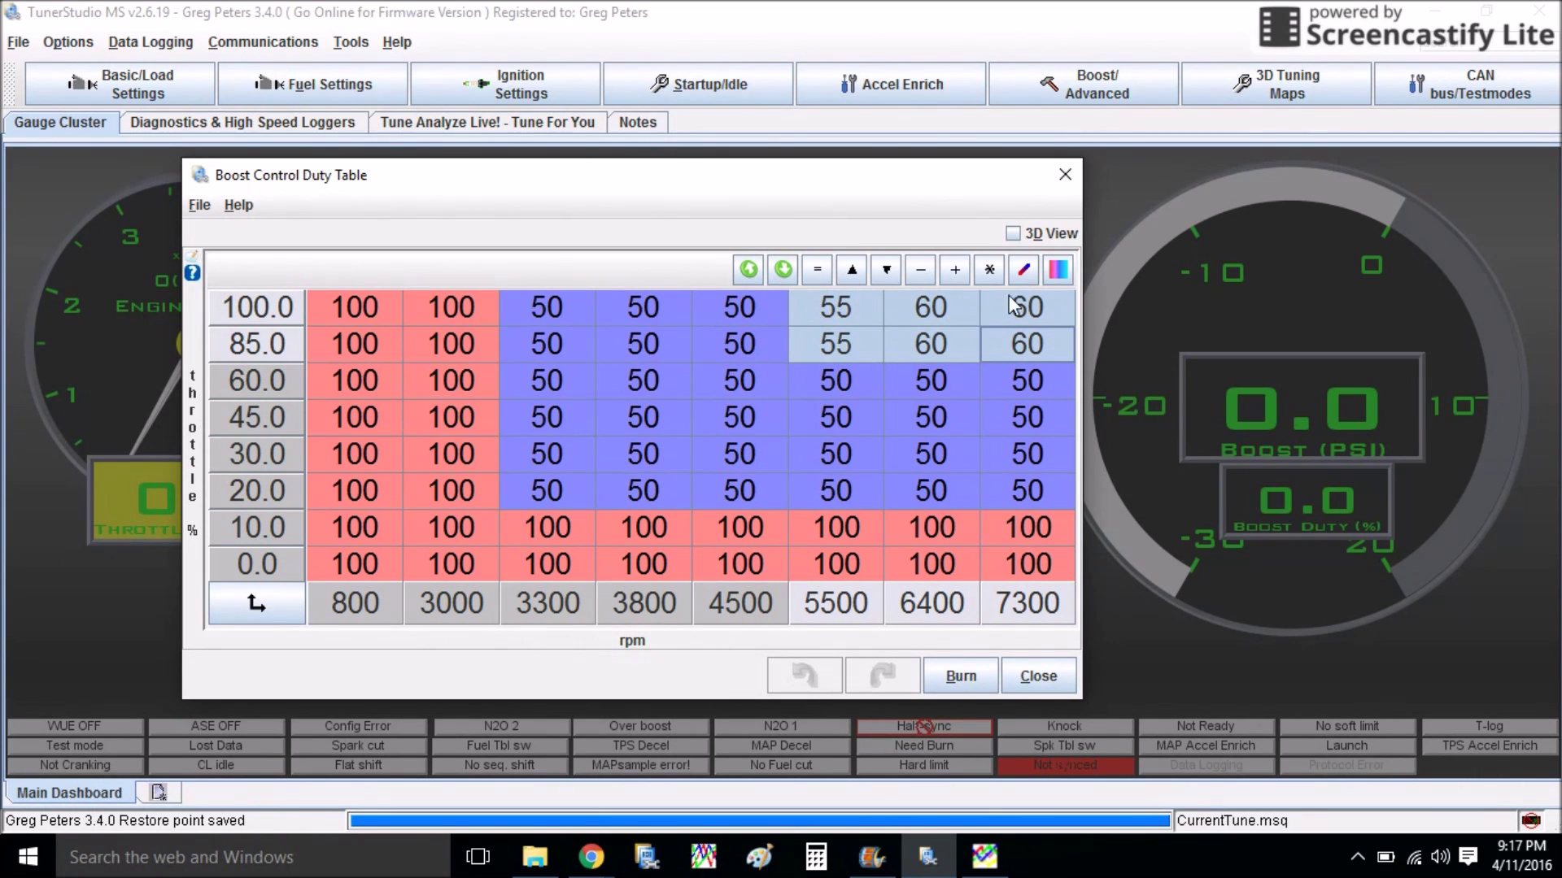
click(1028, 400)
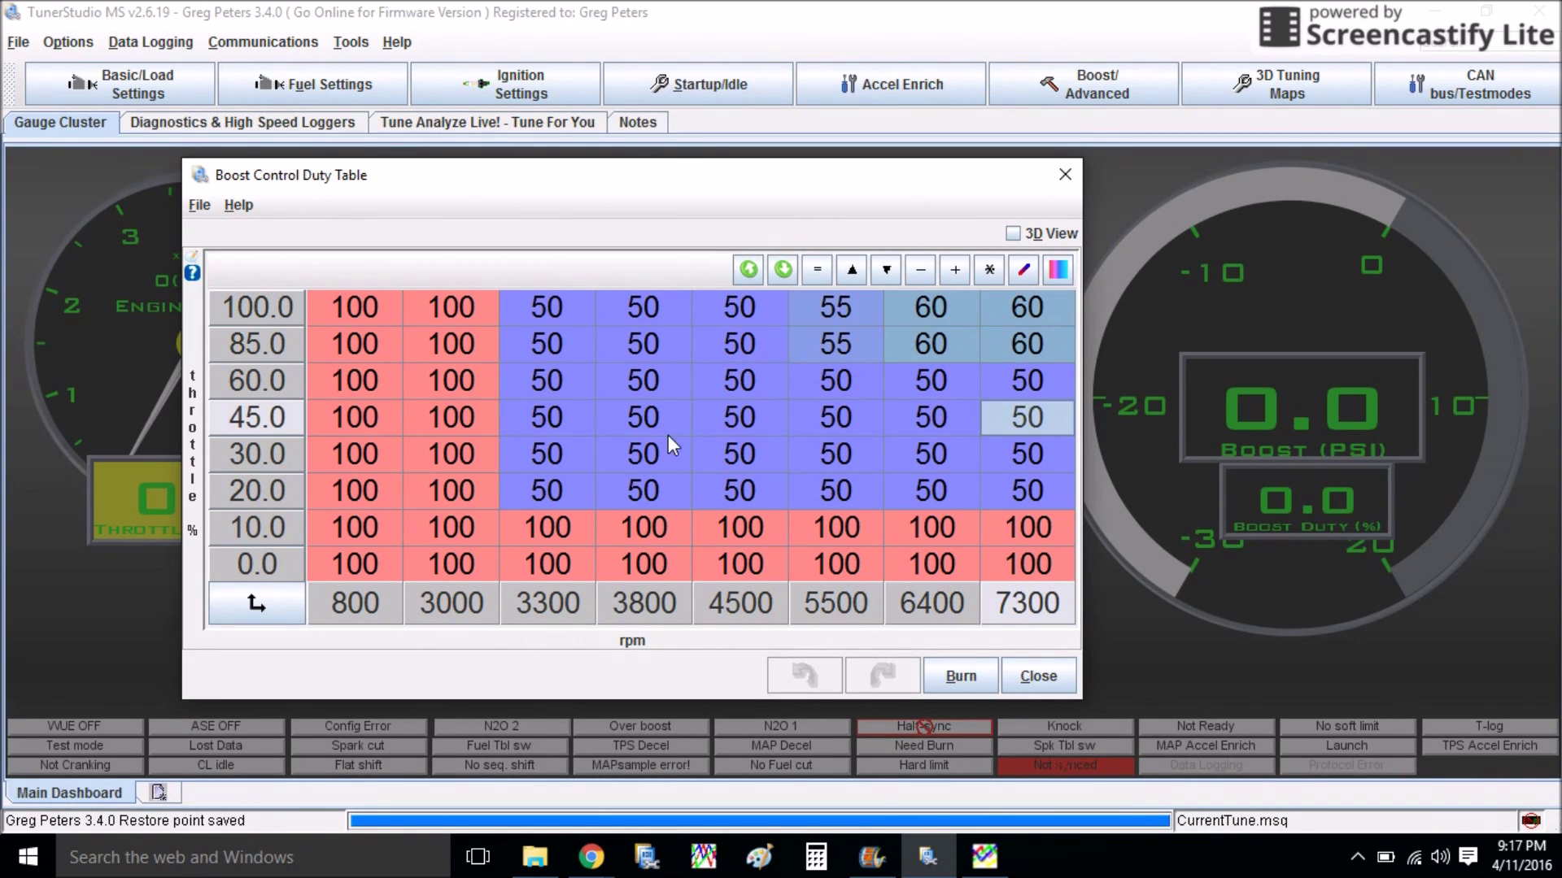
drag(590, 381, 991, 486)
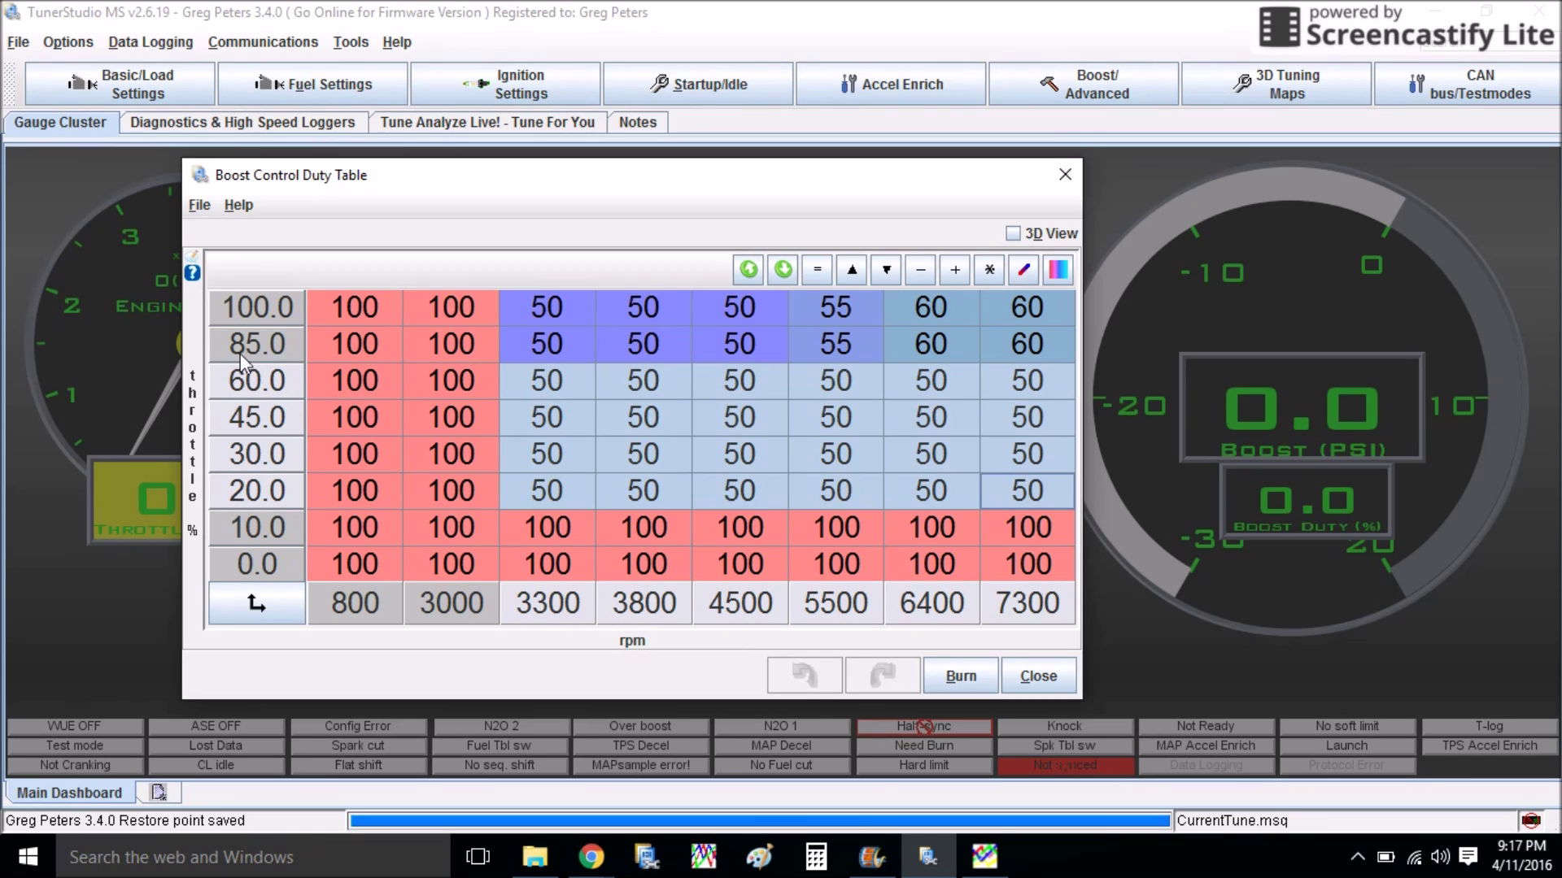
click(678, 468)
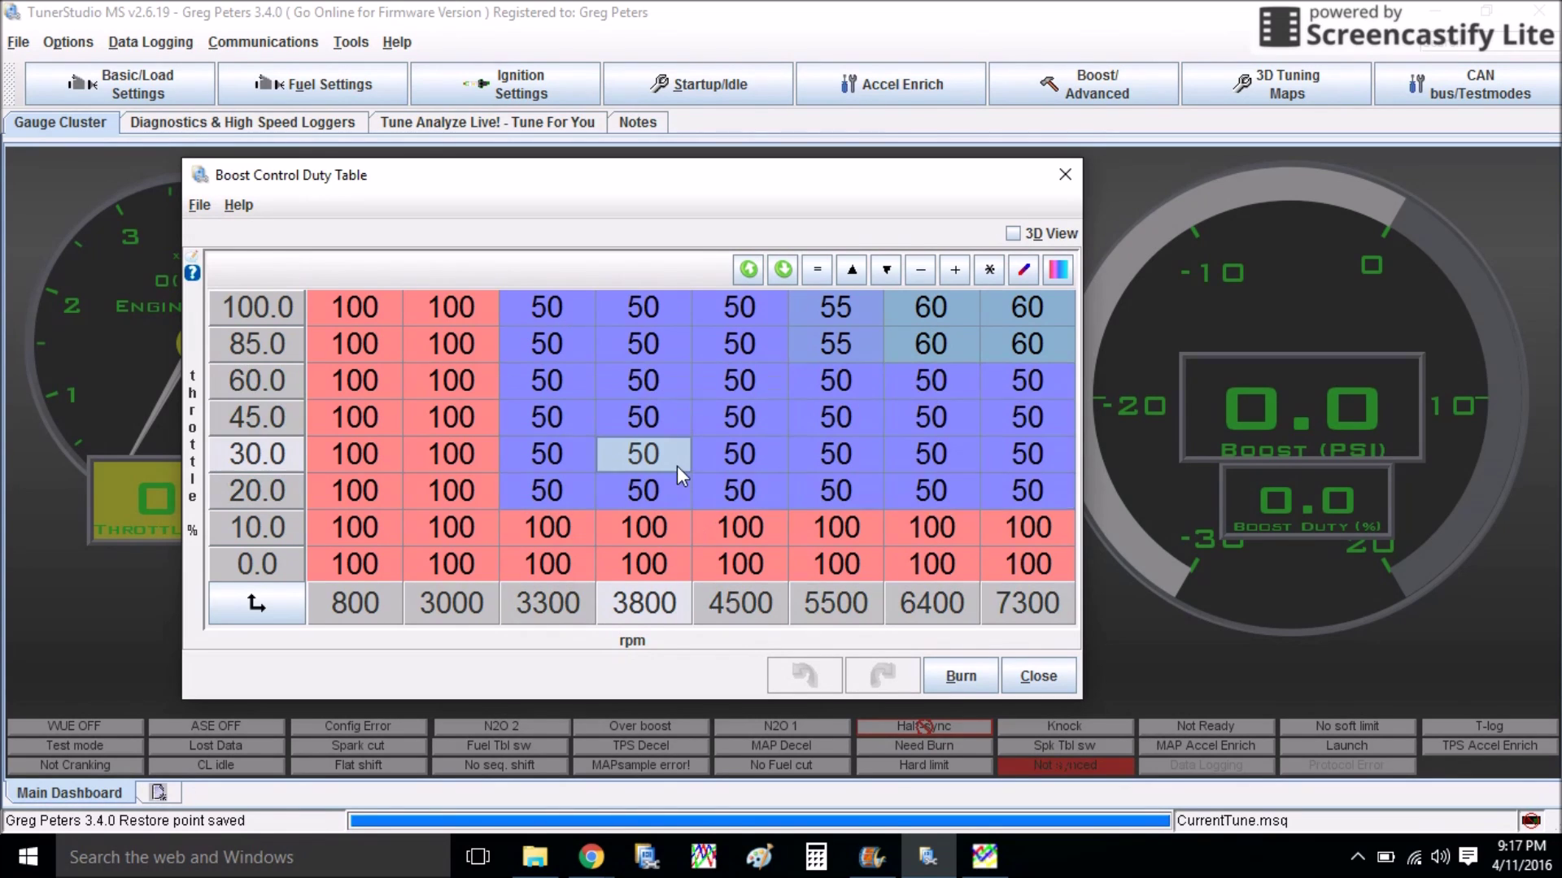